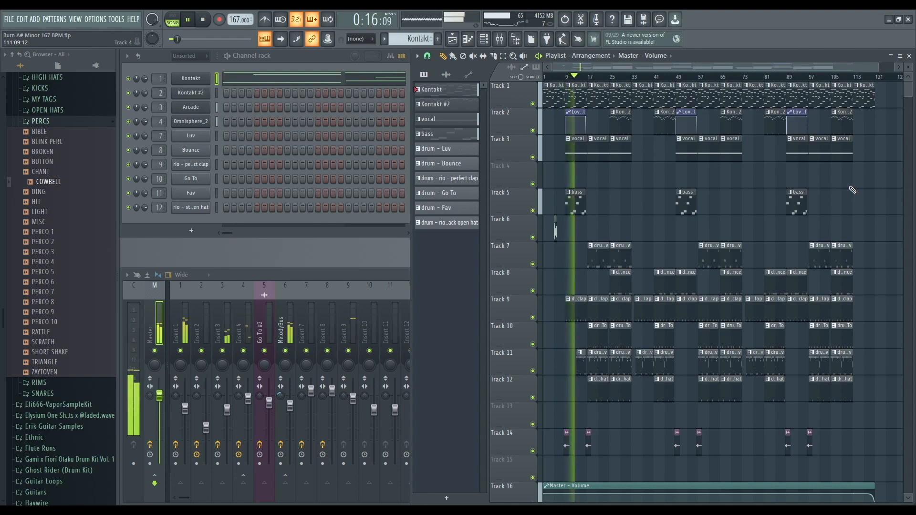
Stop playback, open the Kontakt pattern in the piano roll and view its melody from bar 1.
key("space")
left_click_drag(877, 67, 762, 56)
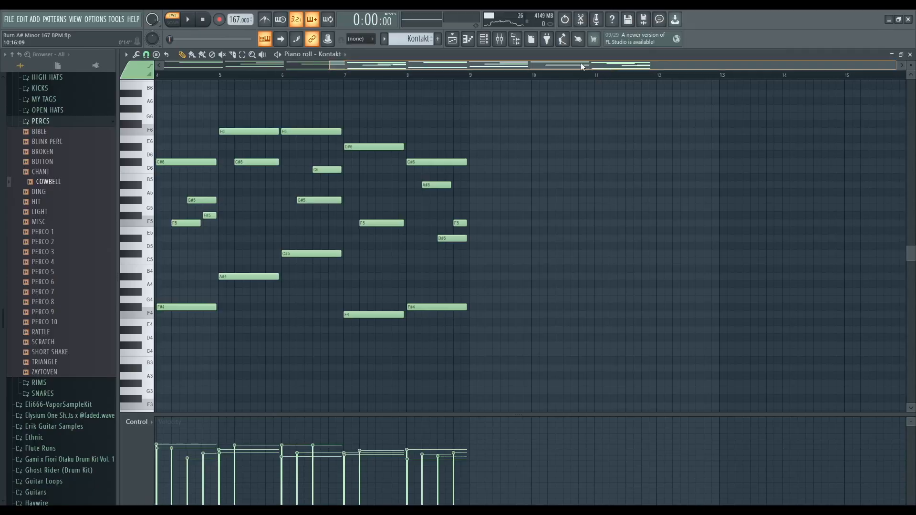
left_click_drag(582, 66, 411, 68)
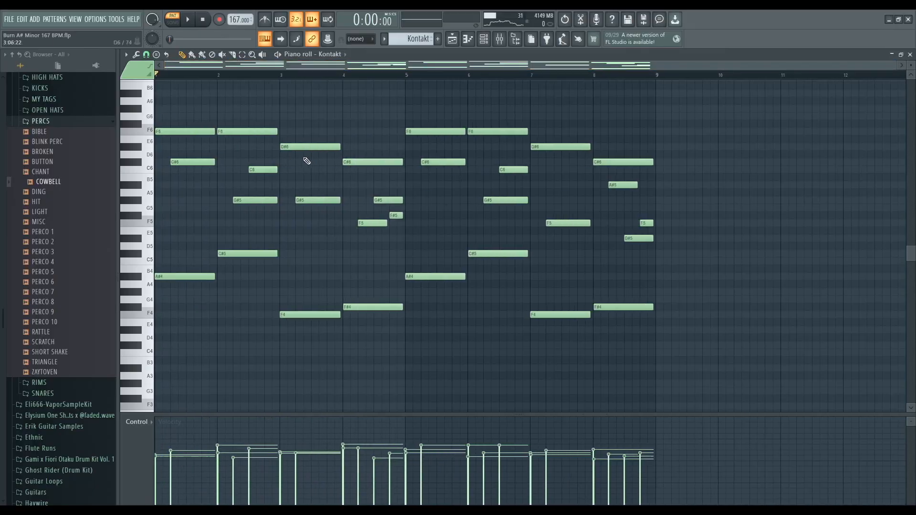
scroll(429, 167, "up", 3)
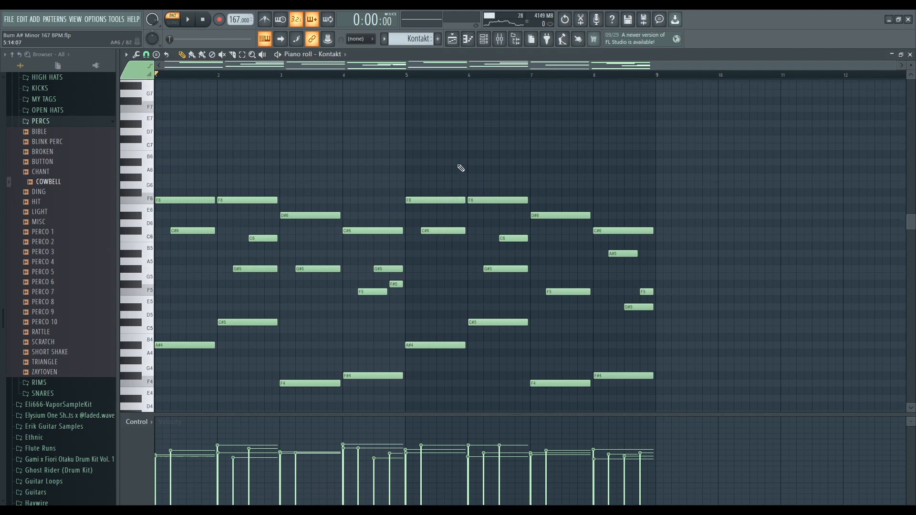
scroll(306, 198, "down", 5)
scroll(372, 198, "up", 2)
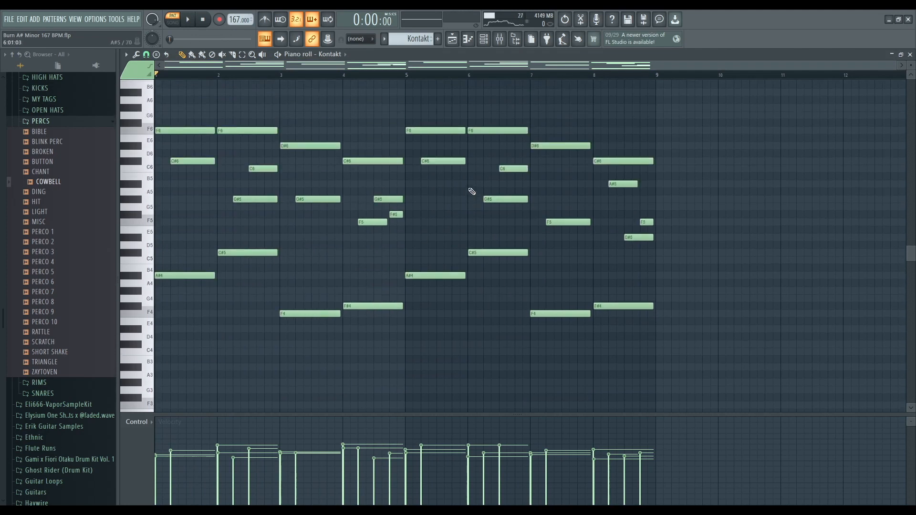
Delete all the upper notes of the Kontakt pattern, keeping only the bass notes from F4 to C#5.
left_click_drag(694, 248, 155, 91)
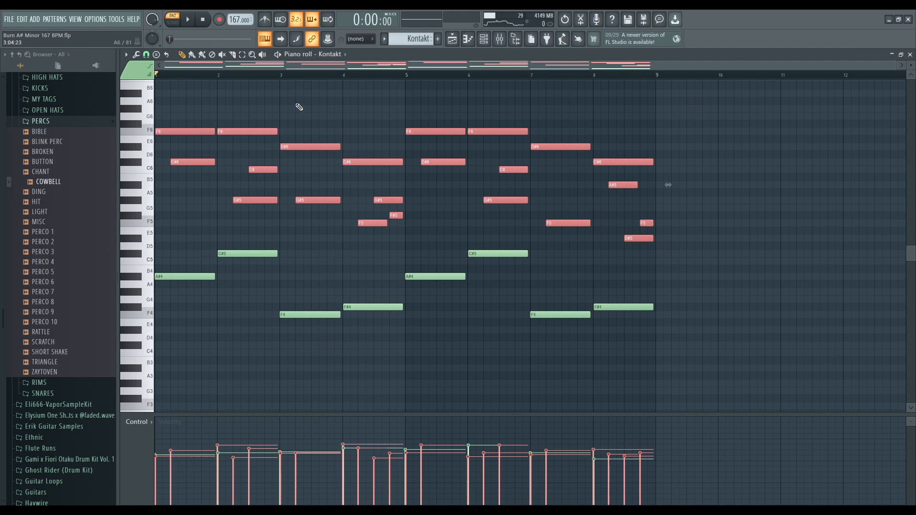
key("Delete")
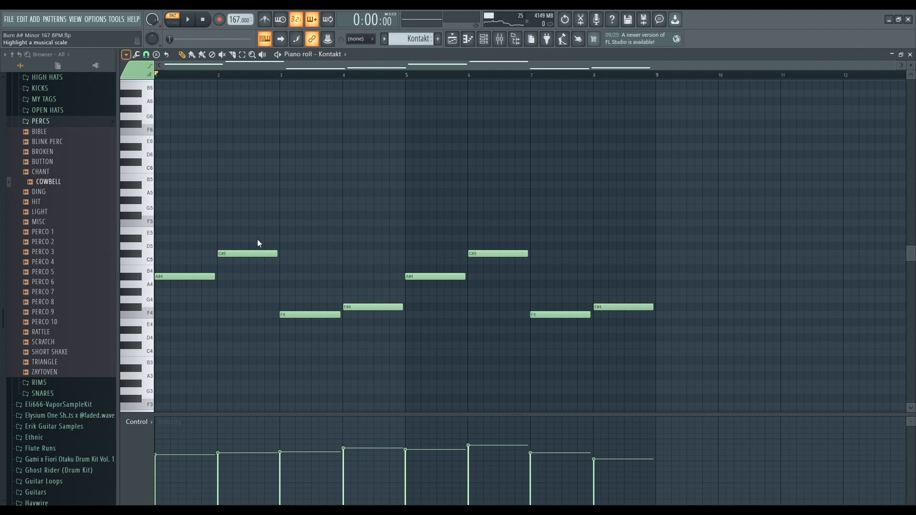
Highlight the A# scale in the piano roll and examine the Kontakt pattern's bass notes.
left_click(321, 207)
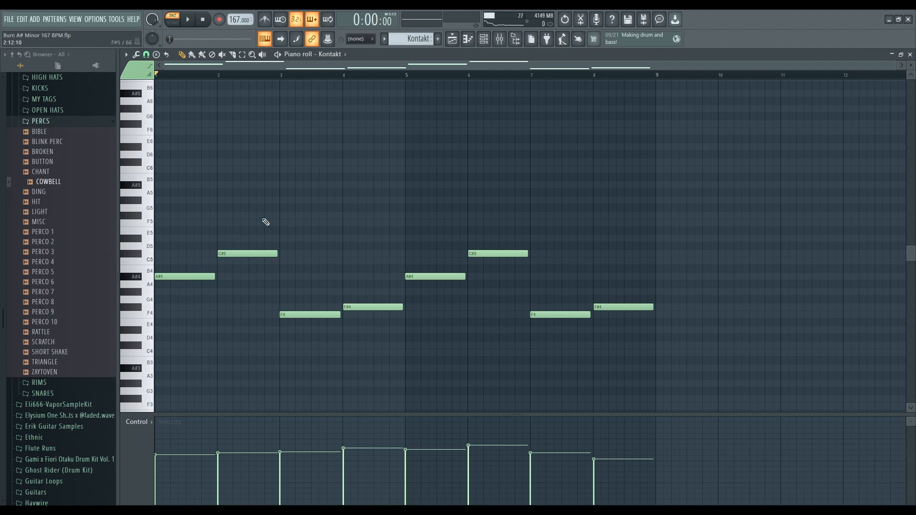
left_click_drag(228, 212, 274, 286)
left_click_drag(306, 341, 294, 296)
left_click(368, 306, "ctrl")
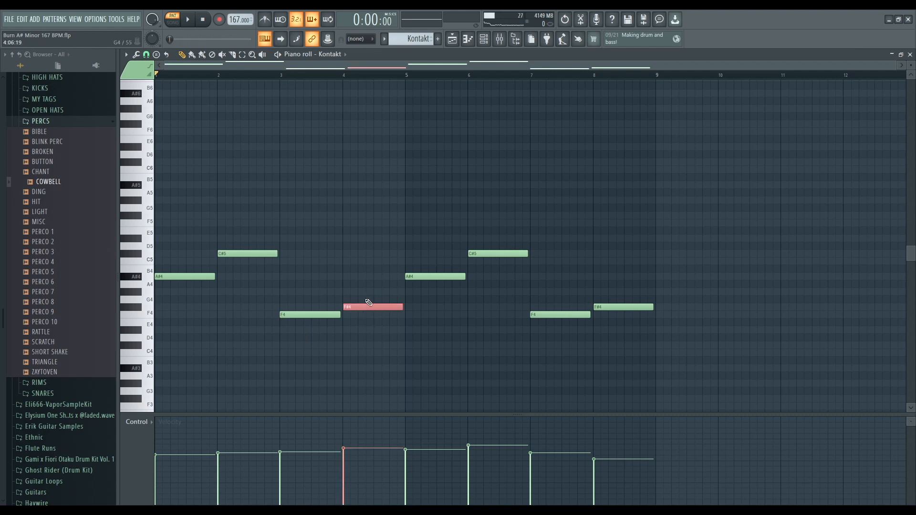
left_click_drag(440, 303, 415, 258)
left_click(316, 252, "ctrl")
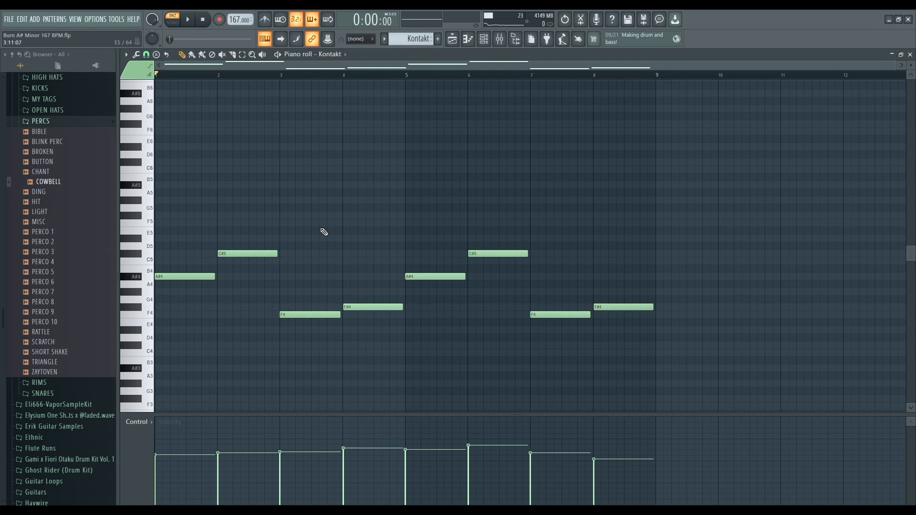
key("space")
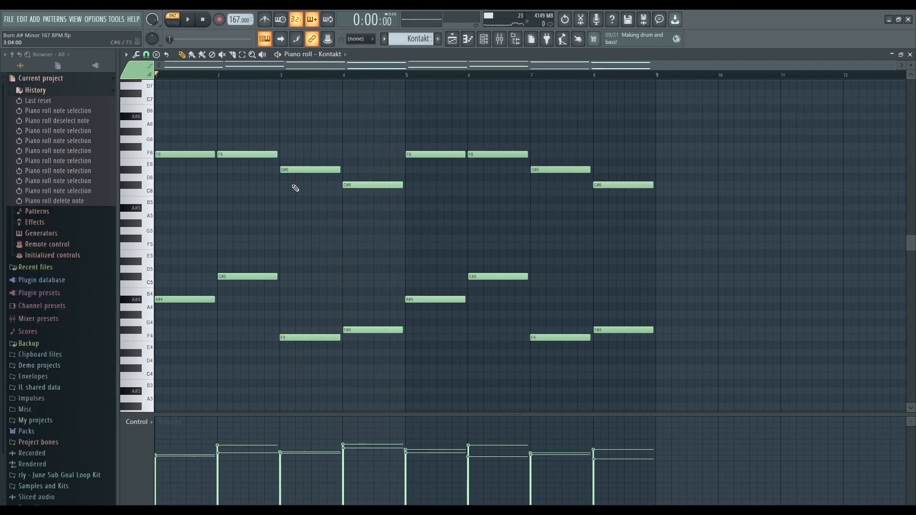
Compare the C#5 bass note with the F6 top note in bar 2 by selecting each.
scroll(213, 177, "up", 3)
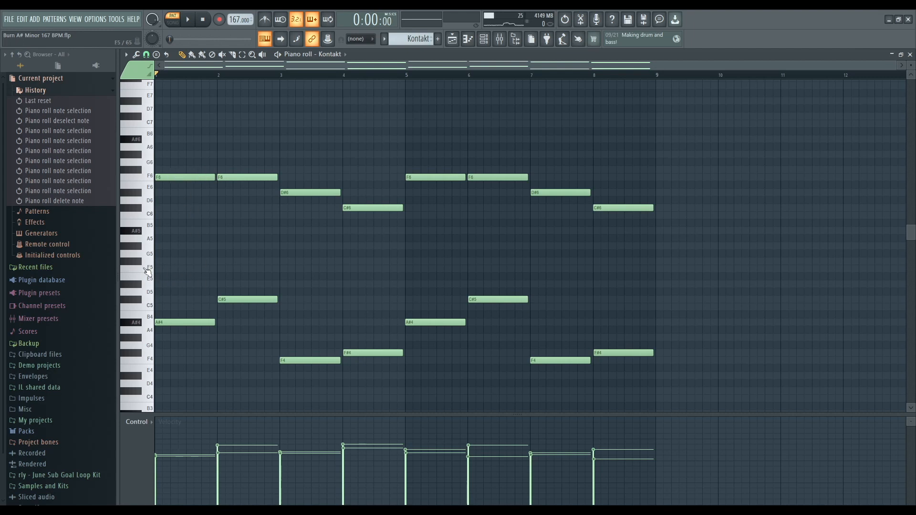
left_click(242, 300)
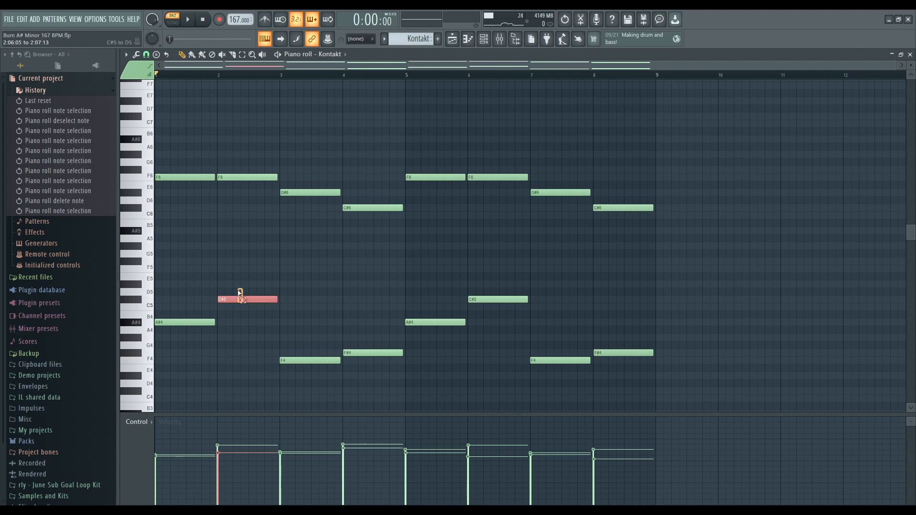
left_click_drag(247, 324, 248, 267)
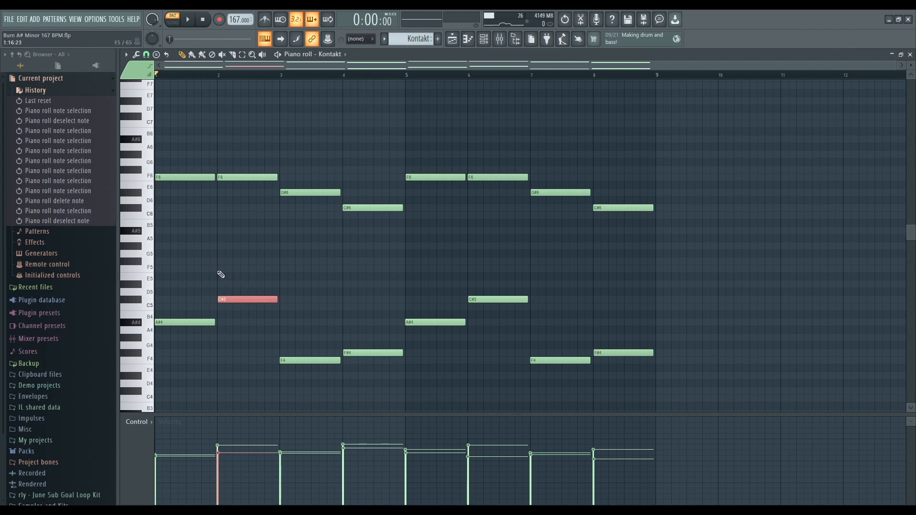
left_click(242, 177)
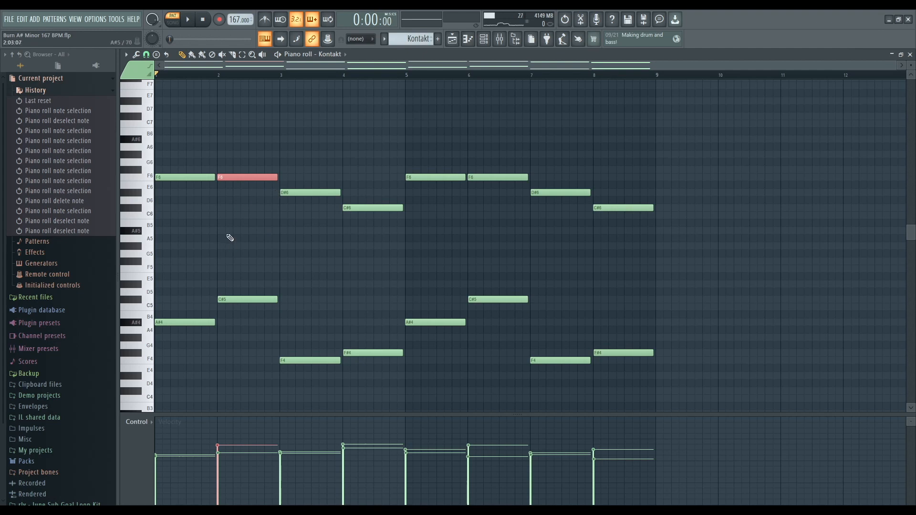
left_click(179, 276)
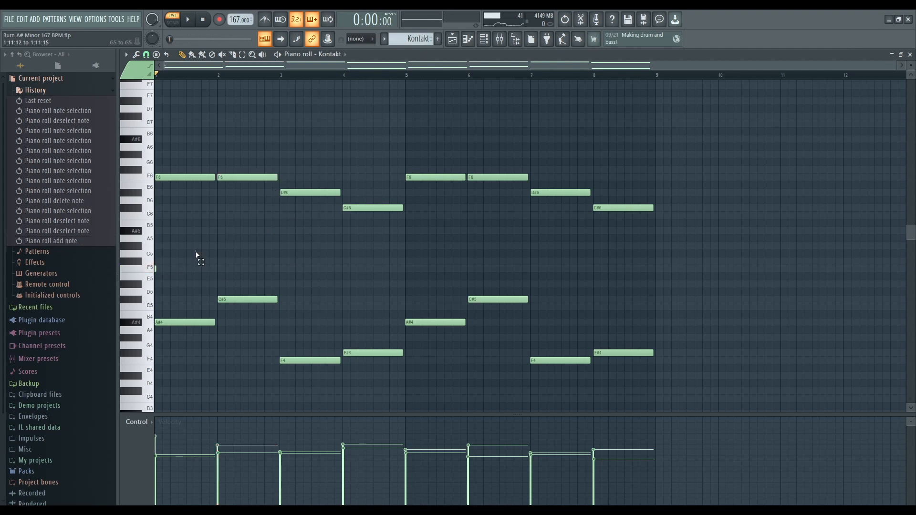
left_click_drag(195, 252, 122, 358)
left_click(232, 265)
left_click(216, 269)
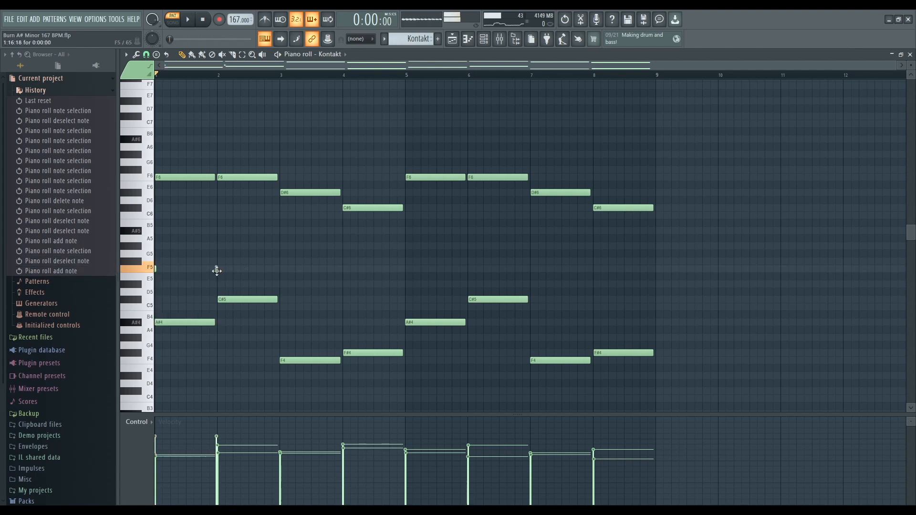
right_click(217, 268)
right_click(156, 268)
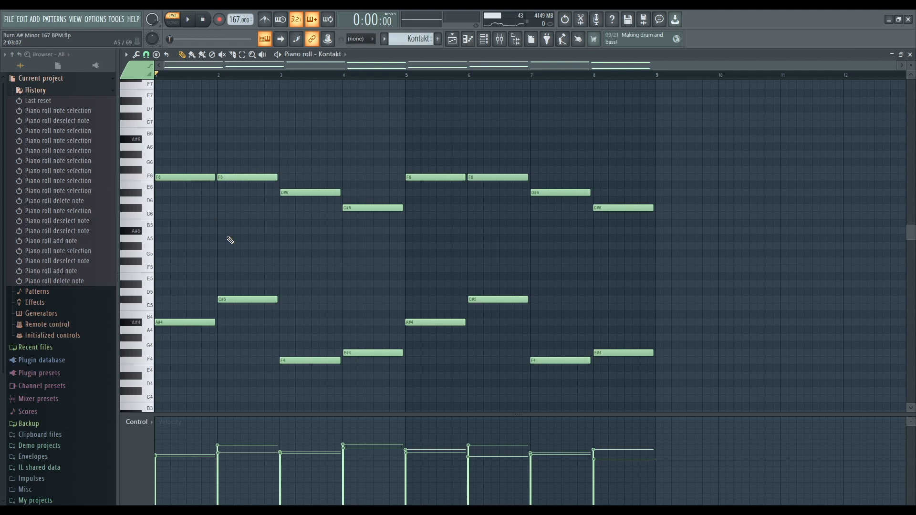
Compare the top notes with the bass notes in bars 3 and 4 of the Kontakt pattern.
left_click_drag(306, 167, 310, 367)
left_click_drag(377, 164, 372, 353)
left_click(286, 254)
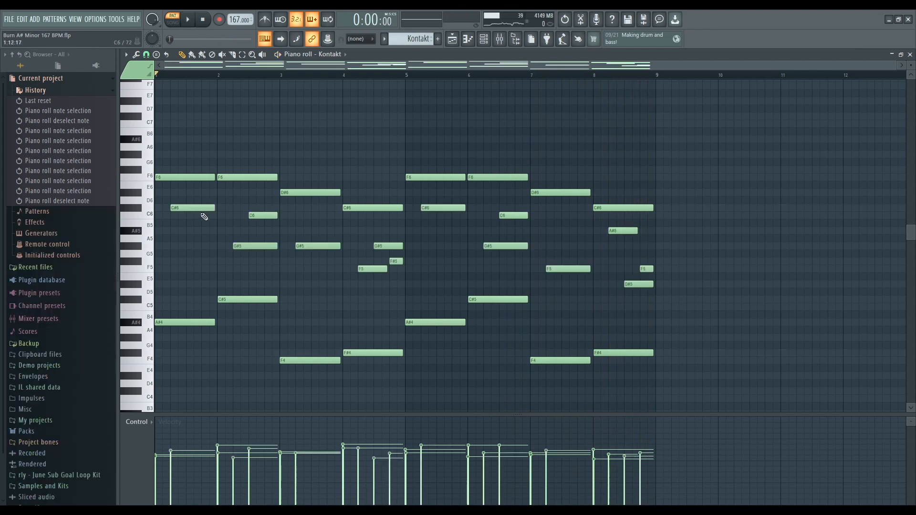
Examine the inner melody notes in bars 1 to 4, selecting the two G#5 notes in bars 2 and 3.
left_click_drag(181, 197, 316, 270)
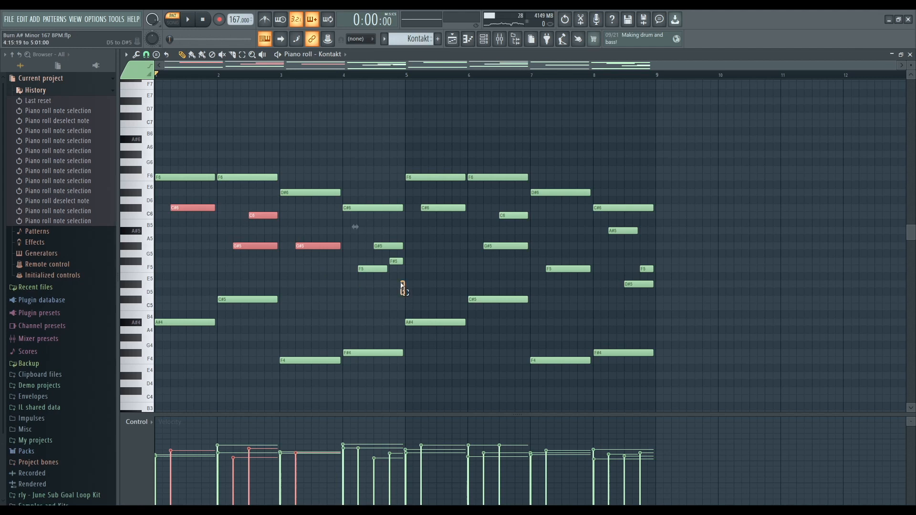
left_click_drag(405, 293, 366, 244)
left_click(324, 292, "ctrl")
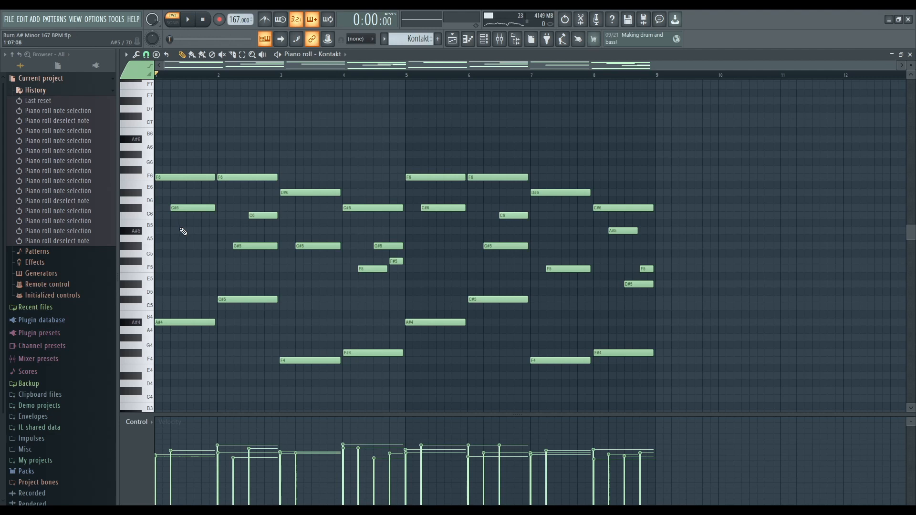
left_click(319, 246, "ctrl")
left_click_drag(324, 264, 252, 246)
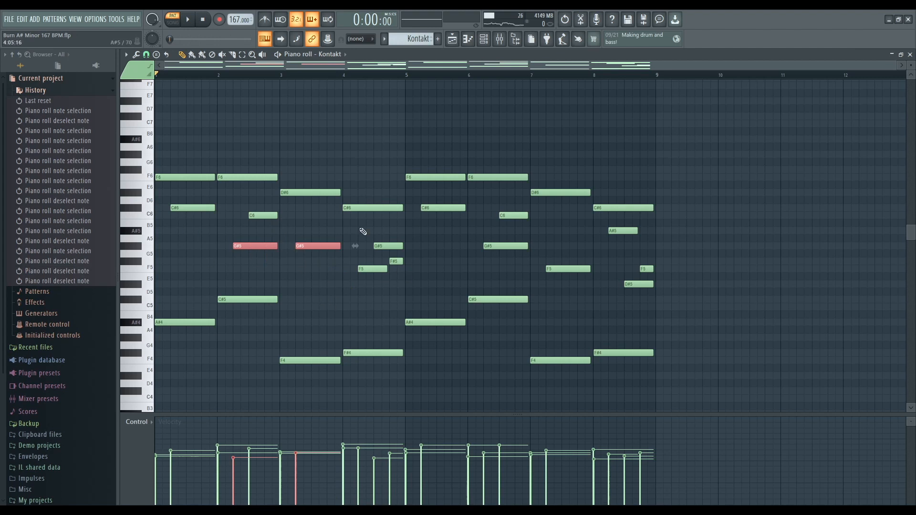
left_click_drag(327, 264, 265, 243)
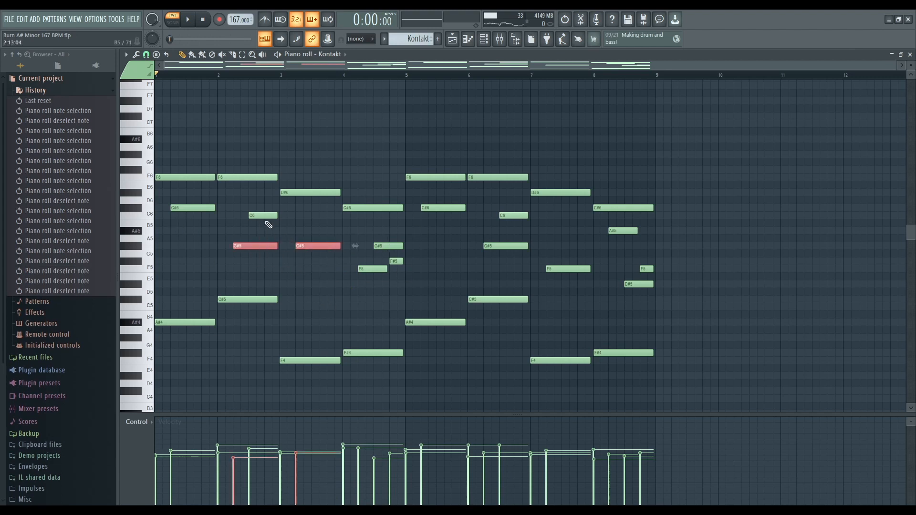
Examine the C6 note in bar 2 and the G#5 note in bar 3 by selecting each in turn.
left_click(263, 215)
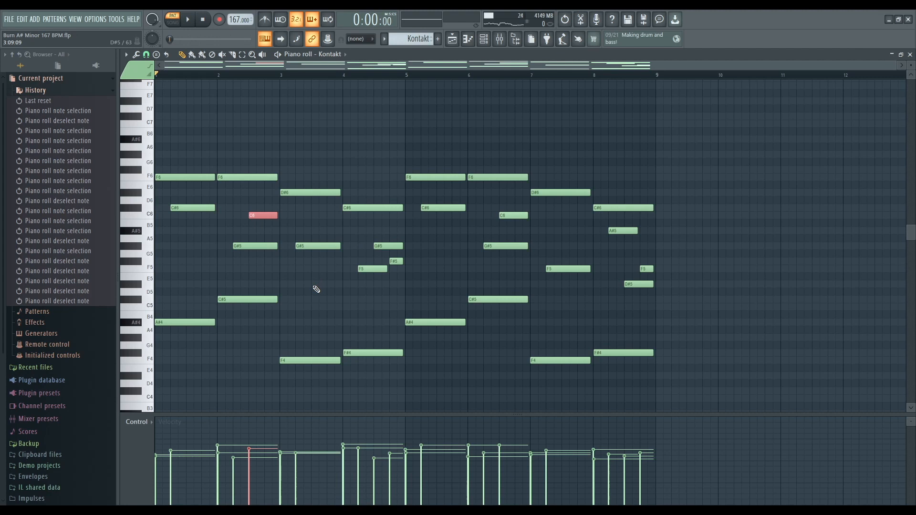
left_click(316, 289)
left_click(263, 215)
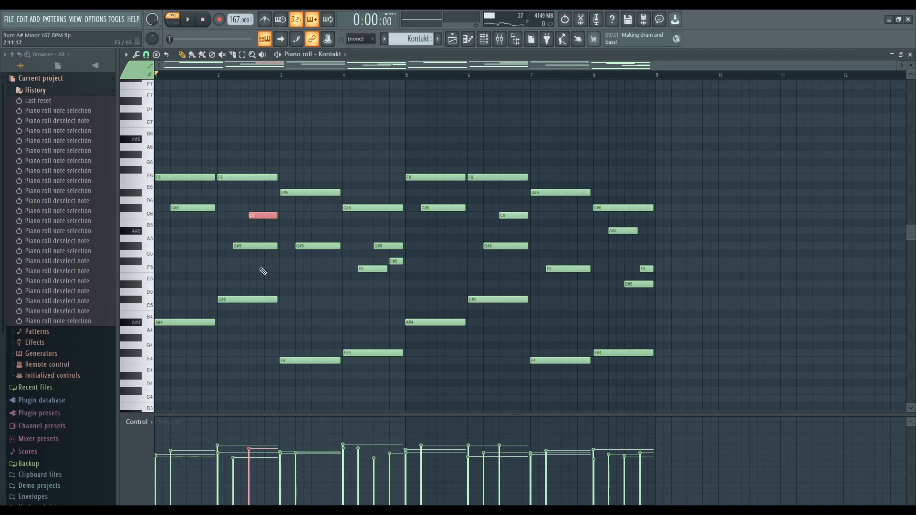
left_click(307, 245)
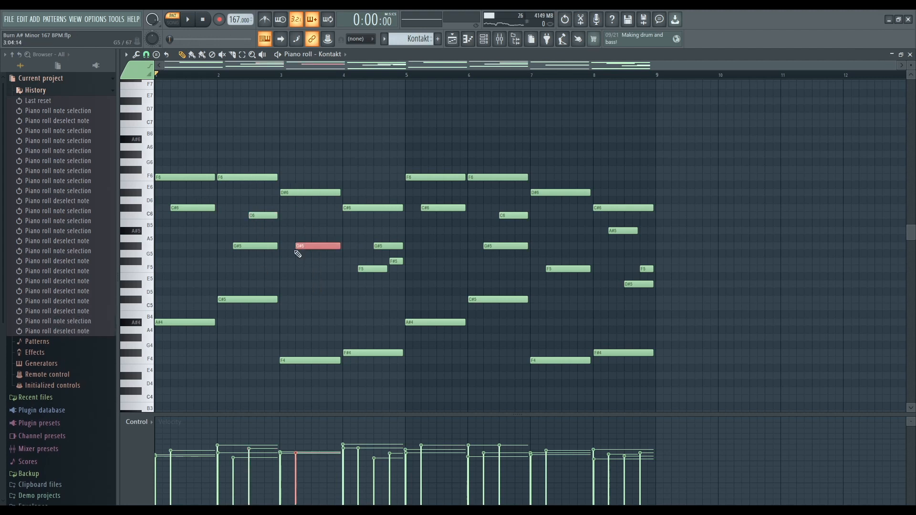
left_click(310, 289)
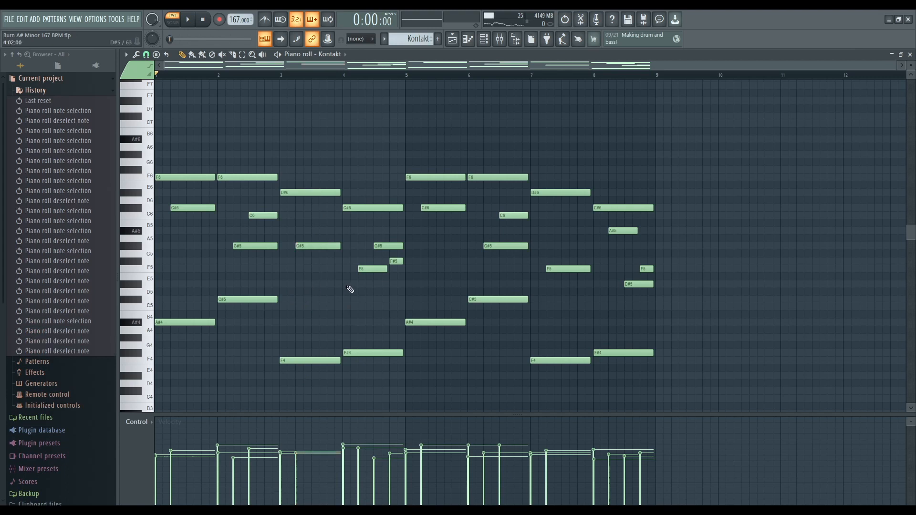
key("space")
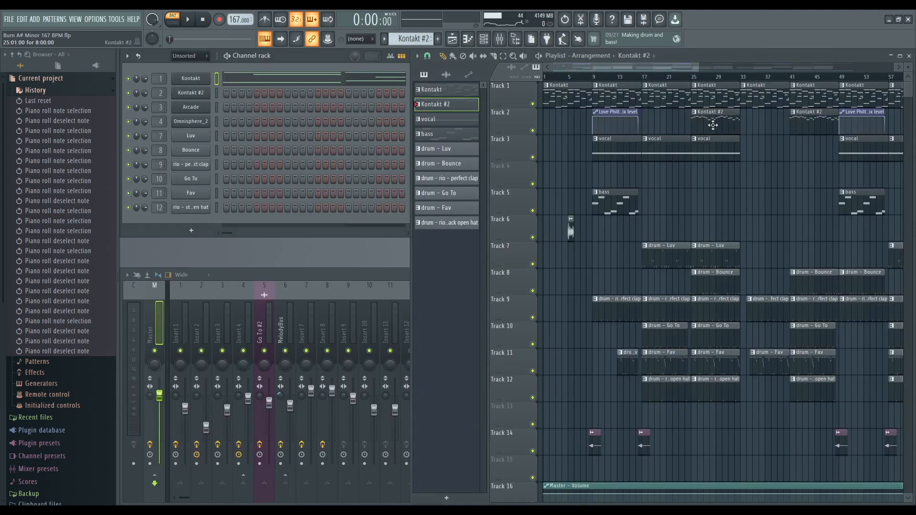
Open the Kontakt #2 pattern in the piano roll, view its melody and return to the playlist.
double_click(713, 125)
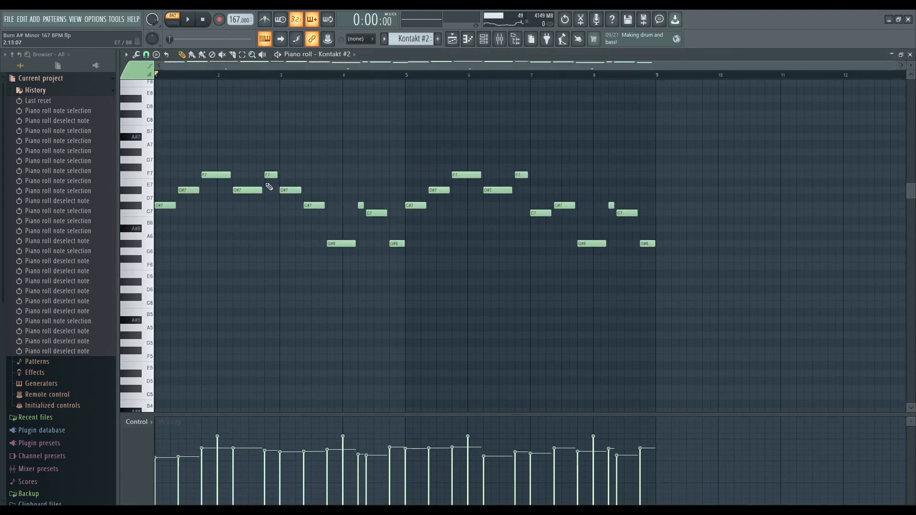
left_click_drag(895, 65, 841, 65)
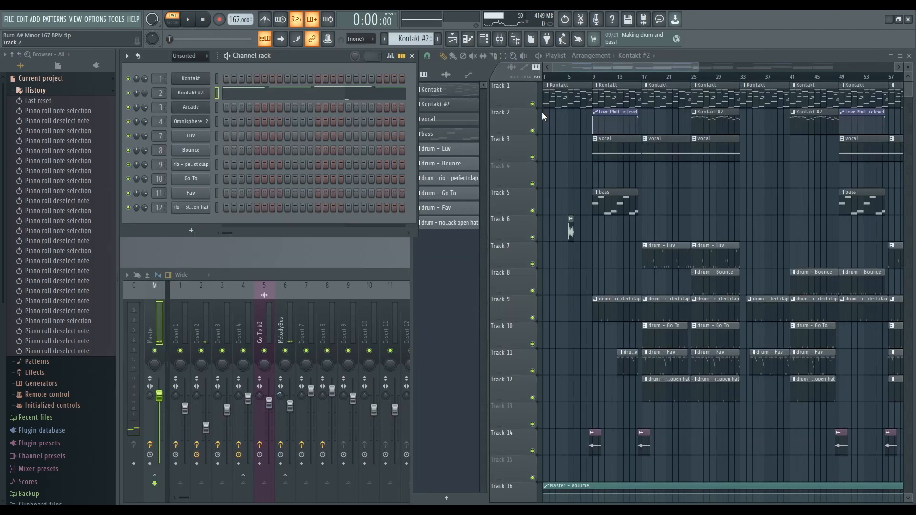
left_click(601, 67)
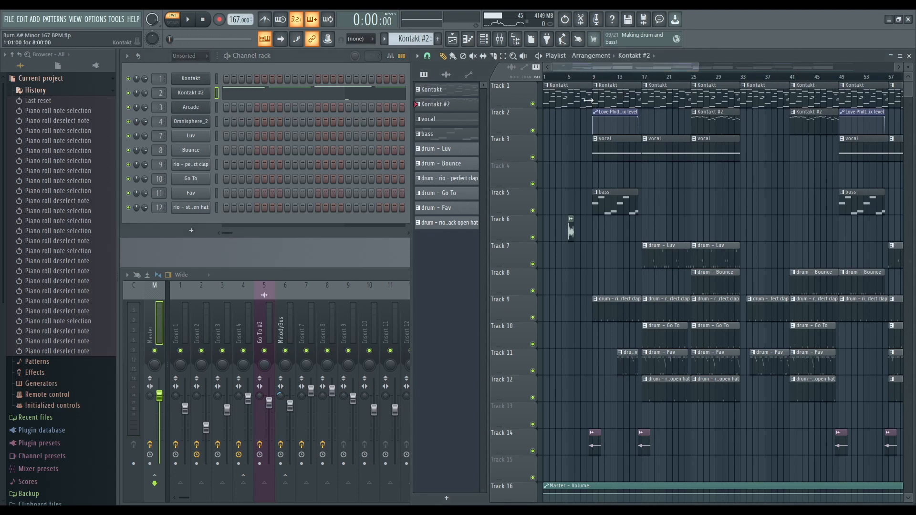
Select the vocal pattern, view the Arcade instrument's Distant Voices kit and close the plugin.
left_click(605, 154)
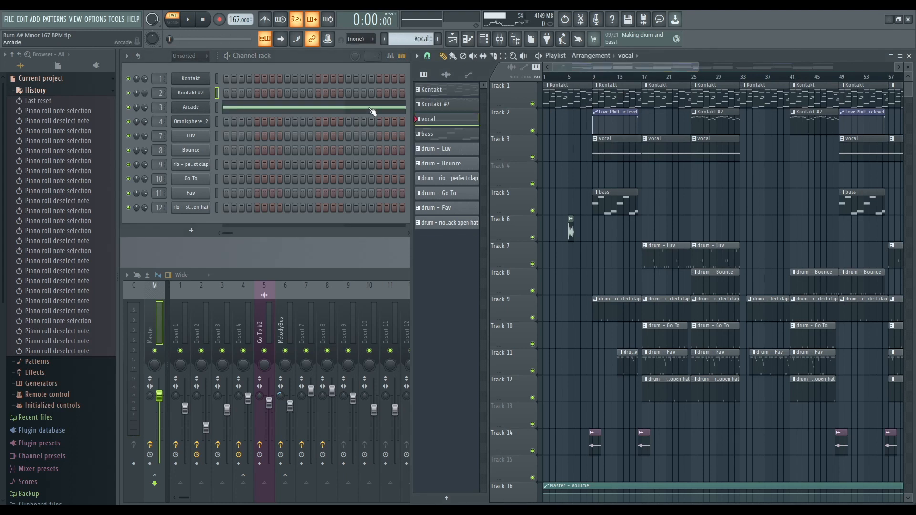
left_click(351, 113)
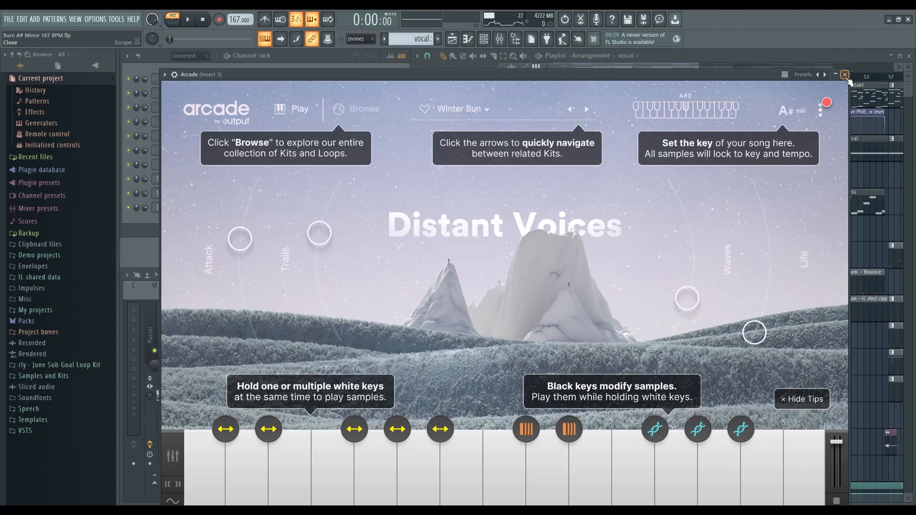
left_click(845, 81)
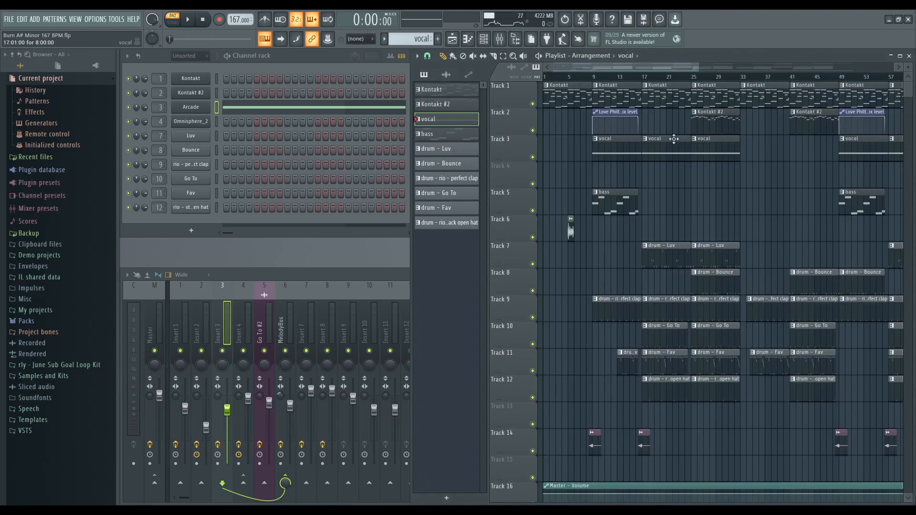
Open the vocal pattern in the piano roll and play it from bar 2 to check its F4 note.
double_click(621, 147)
left_click_drag(649, 67, 381, 71)
scroll(328, 156, "down", 5)
left_click(248, 73)
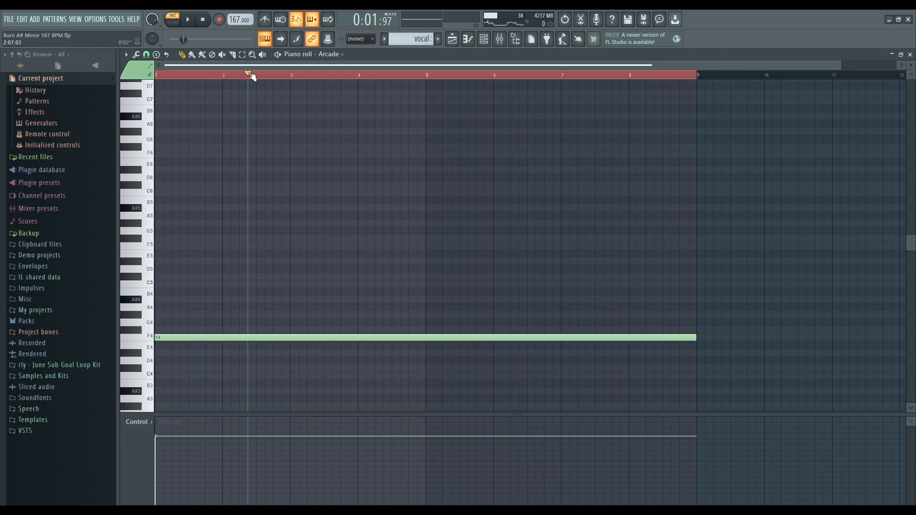
key("space")
scroll(302, 166, "down", 1)
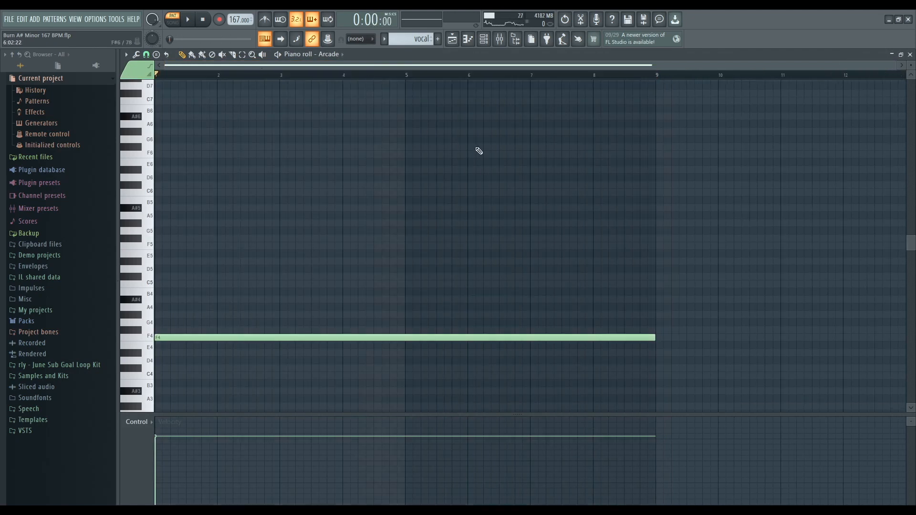
Play the vocal pattern's F4 note in the piano roll, stop playback and close the piano roll.
key("space")
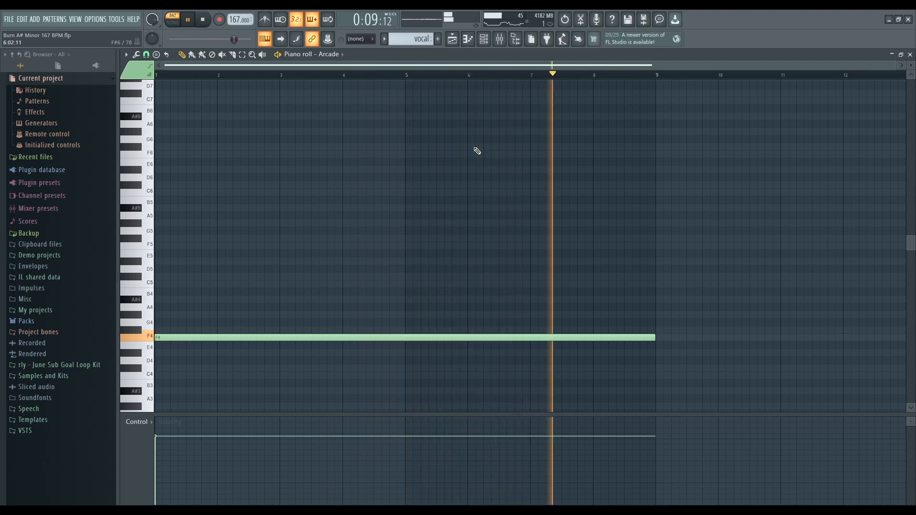
key("space")
left_click(910, 55)
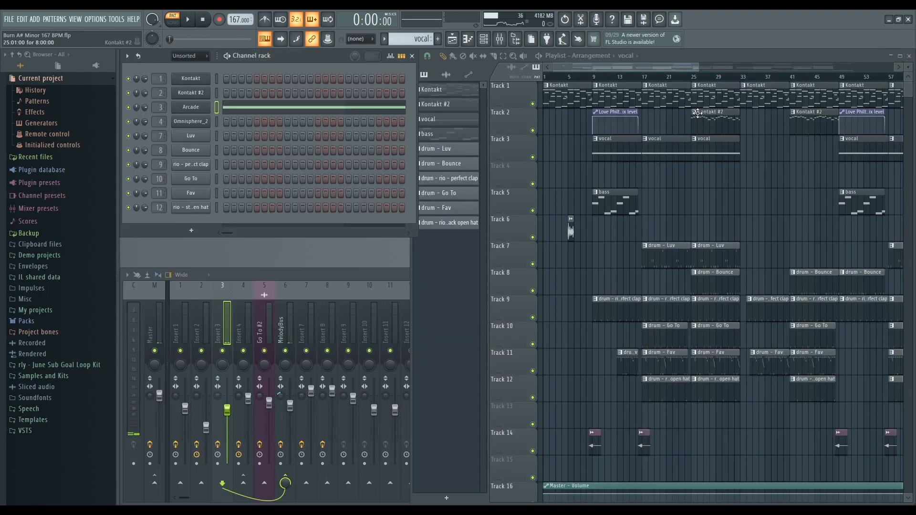
Open the bass pattern from the playlist's Track 5 in the piano roll and play its notes.
left_click_drag(698, 67, 843, 68)
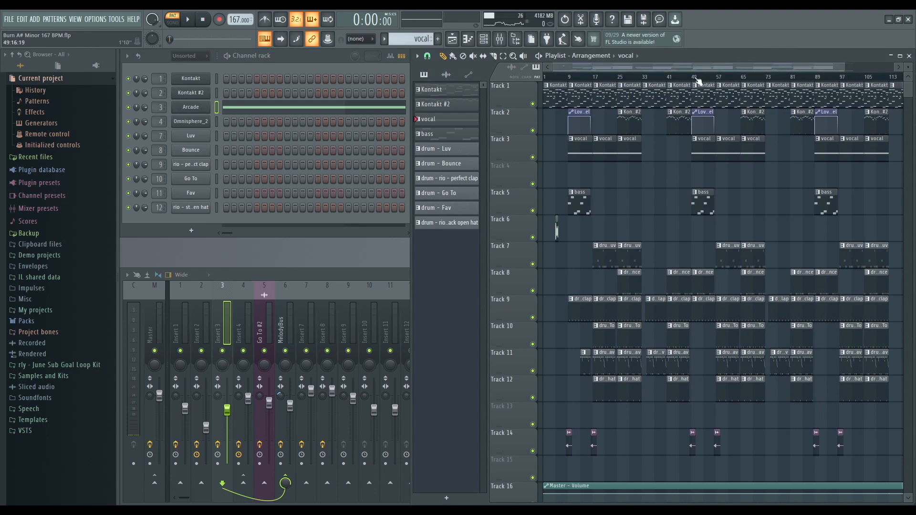
double_click(580, 202)
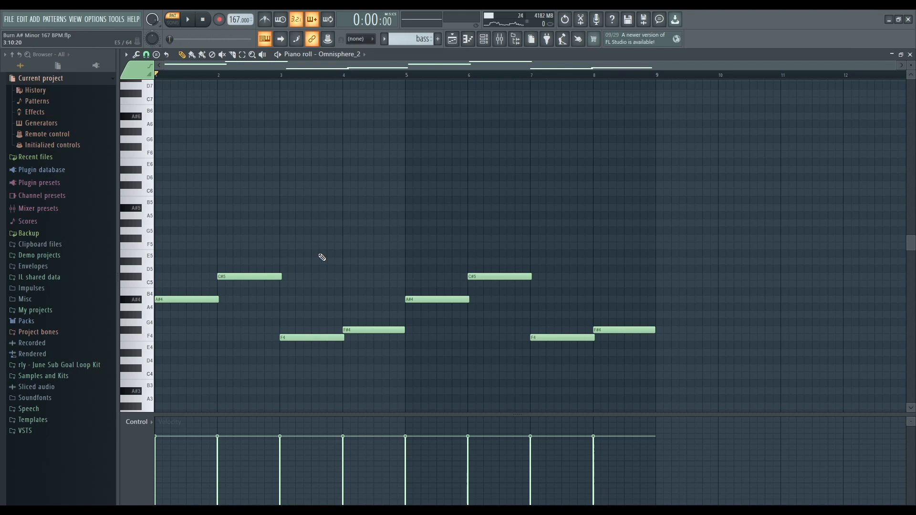
key("space")
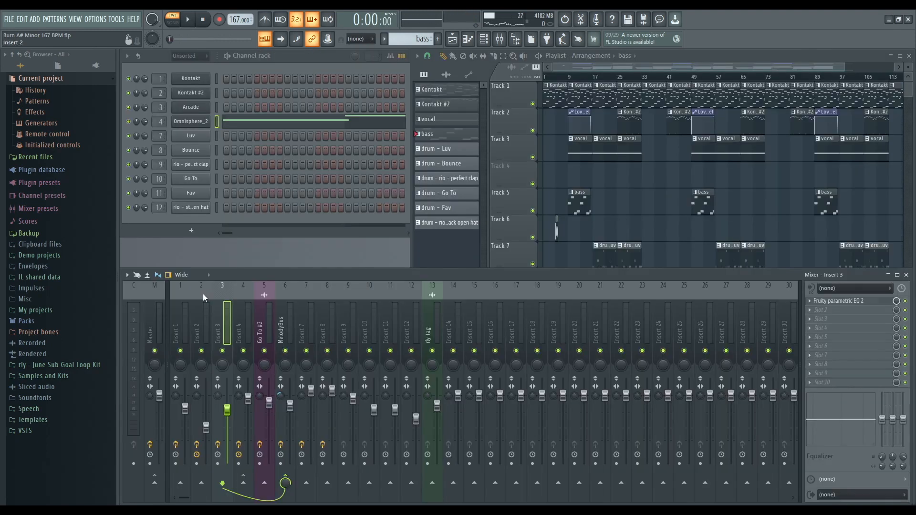
Solo mixer Insert 1, view its Fruity Parametric EQ 2 curve and close the plugin.
left_click(183, 322)
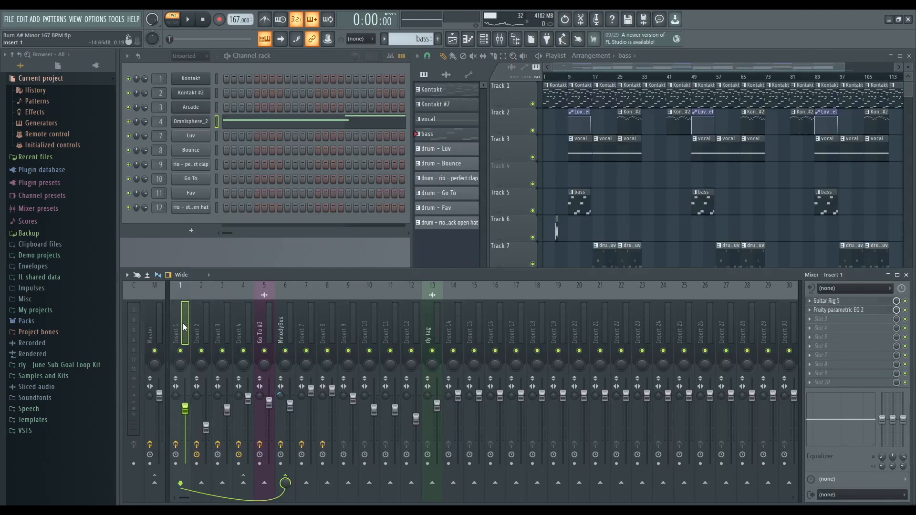
right_click(180, 351)
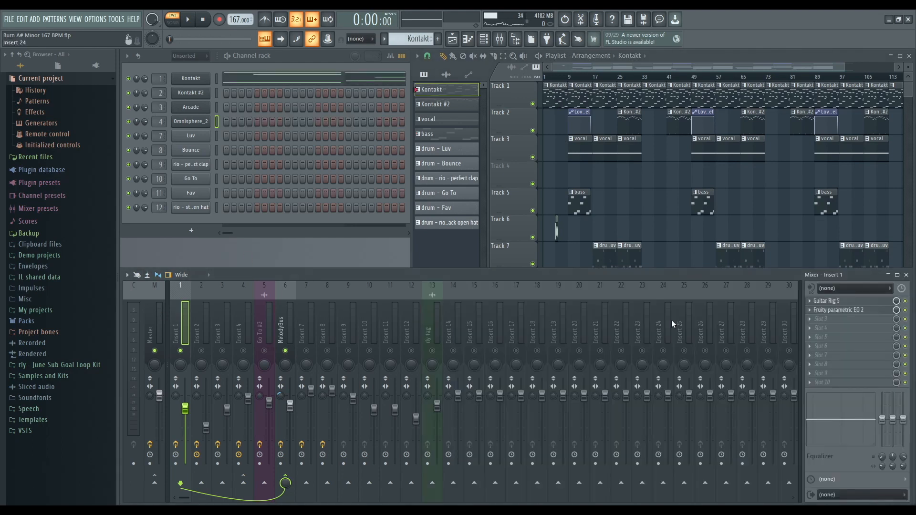
left_click(841, 310)
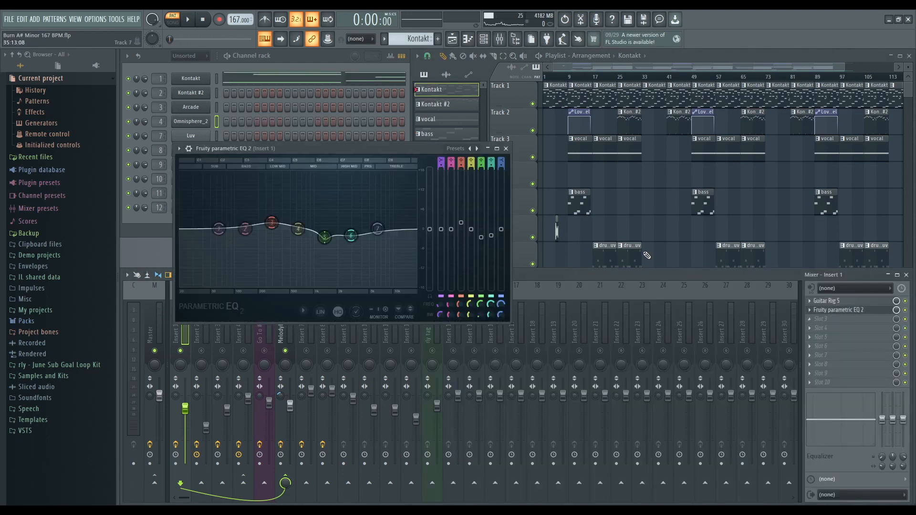
left_click(506, 149)
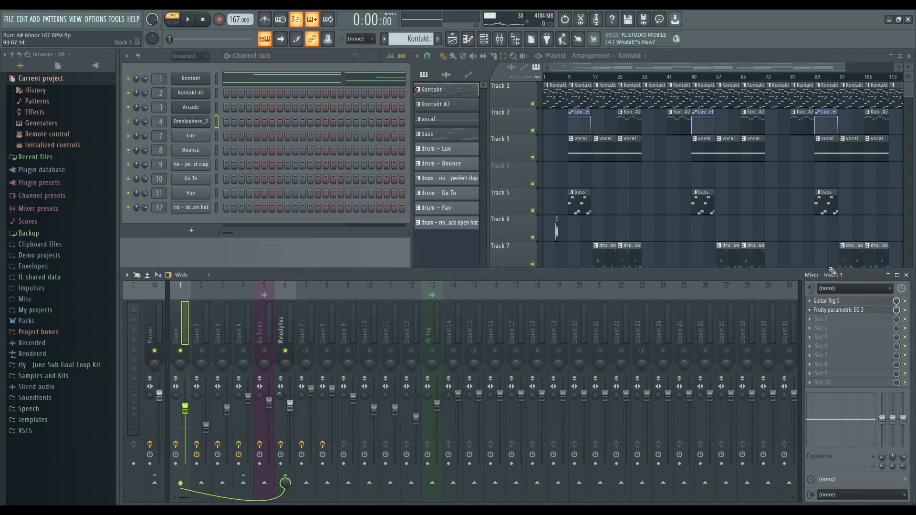
View Insert 1's Guitar Rig 5 preset Prince in the Rain, then toggle the insert's effects and play the Kontakt pattern.
left_click(843, 301)
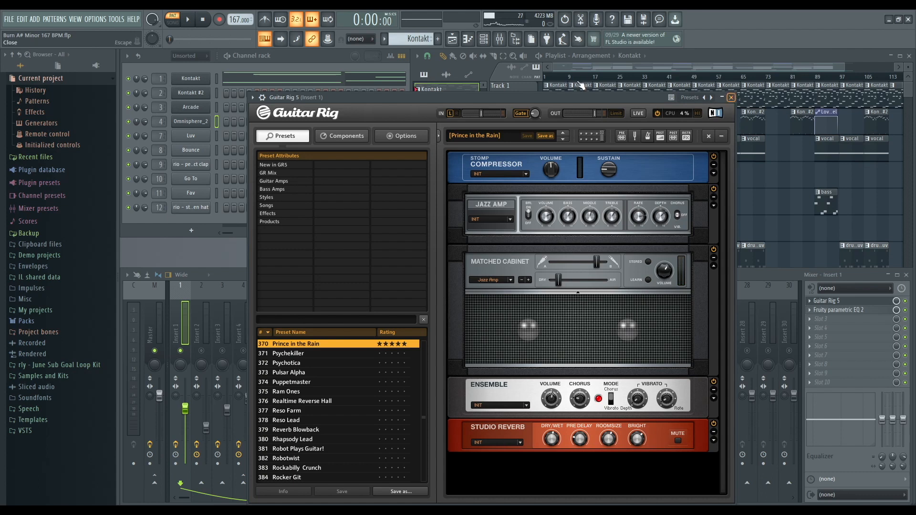
left_click(731, 97)
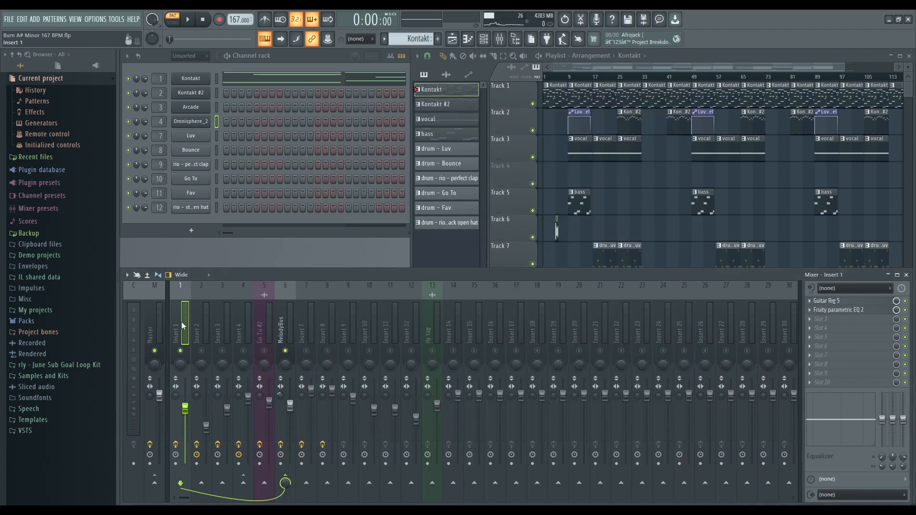
left_click(175, 444)
key("space")
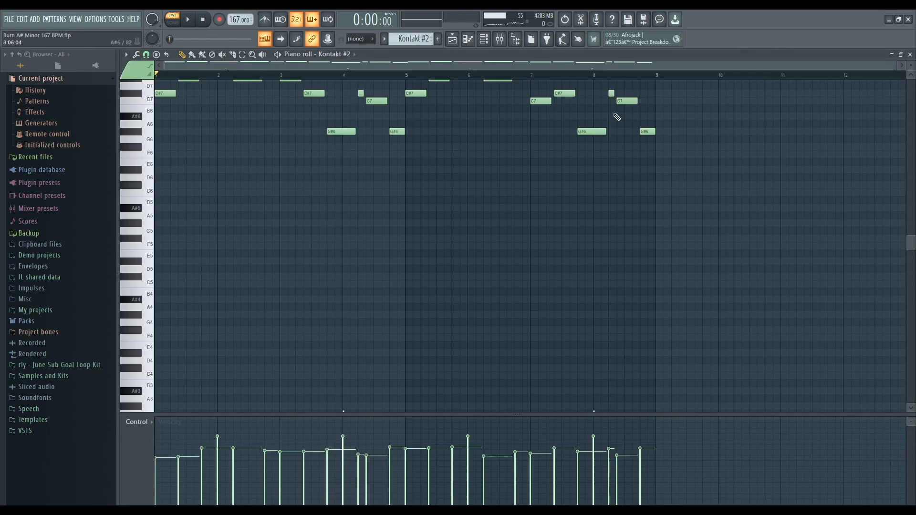
Examine the Kontakt #2 melody notes in the piano roll and return to the playlist.
scroll(459, 216, "up", 3)
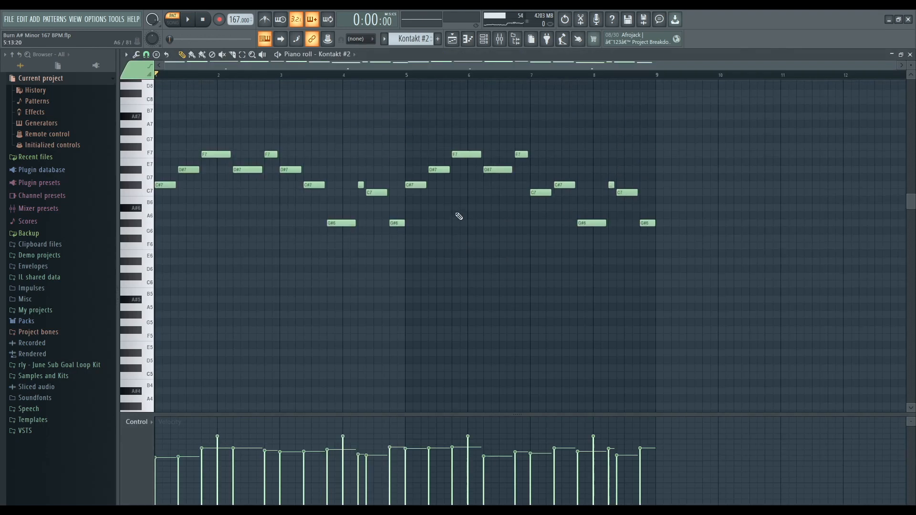
scroll(459, 216, "up", 3)
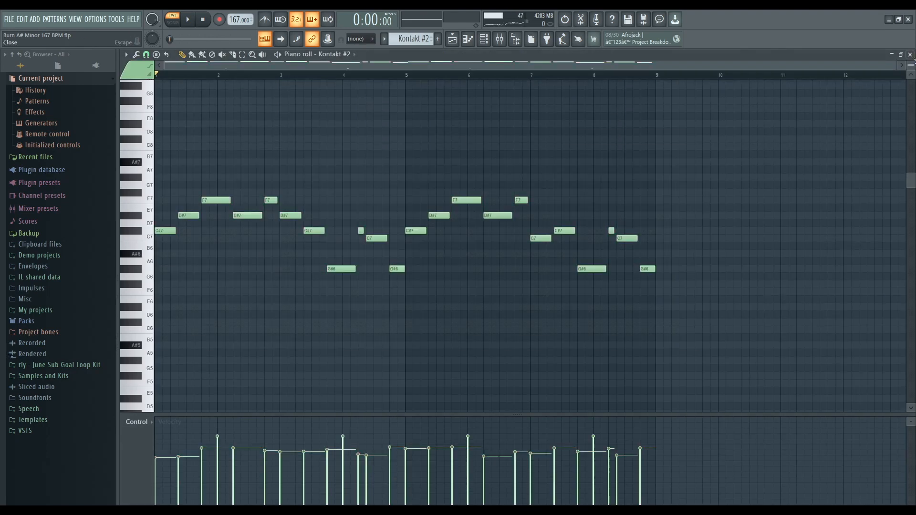
left_click(909, 54)
Select mixer Insert 2, view its Guitar Rig 5 preset Prince in the Rain and close the plugin.
left_click(199, 323)
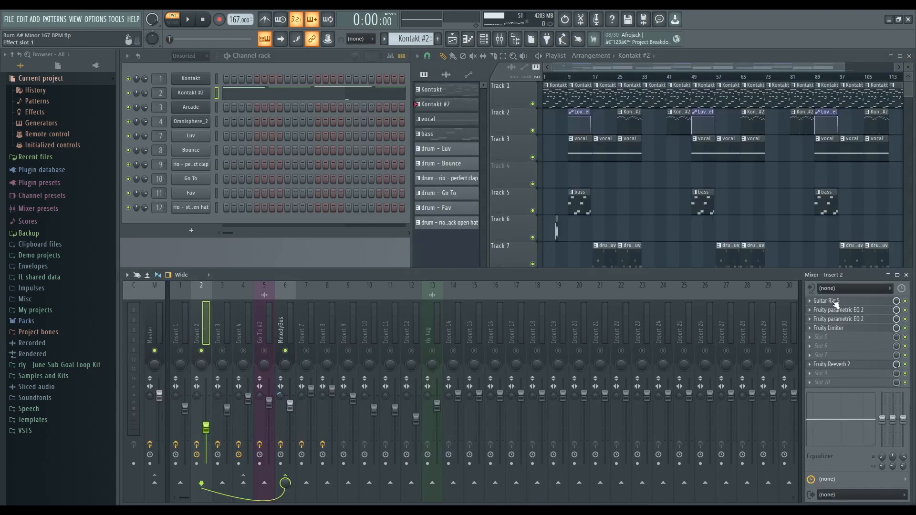
left_click(833, 301)
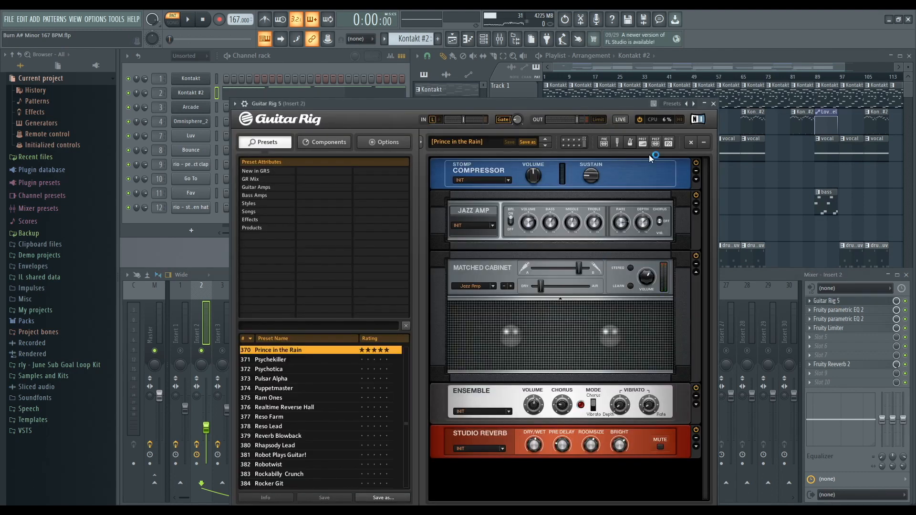
left_click(714, 104)
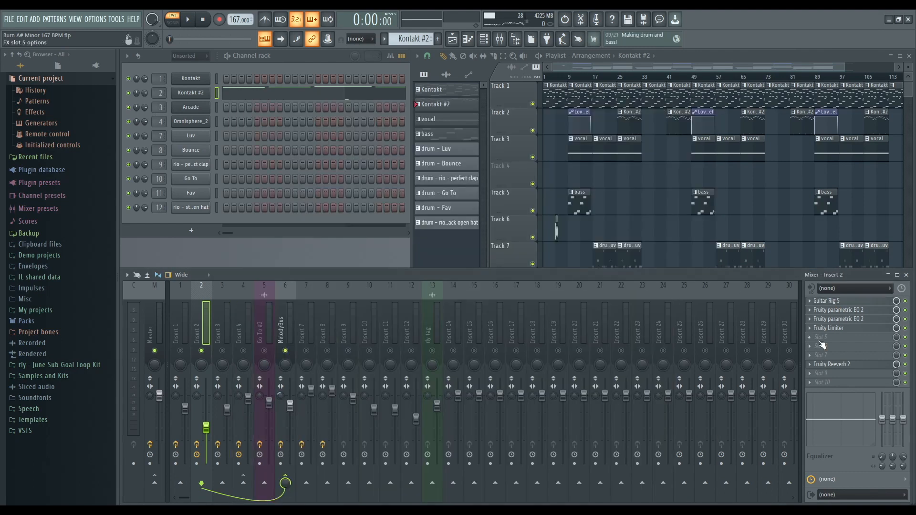
Inspect the band curves of both Fruity Parametric EQ 2 effects on Insert 2, closing each one.
left_click(844, 311)
left_click_drag(379, 286, 362, 279)
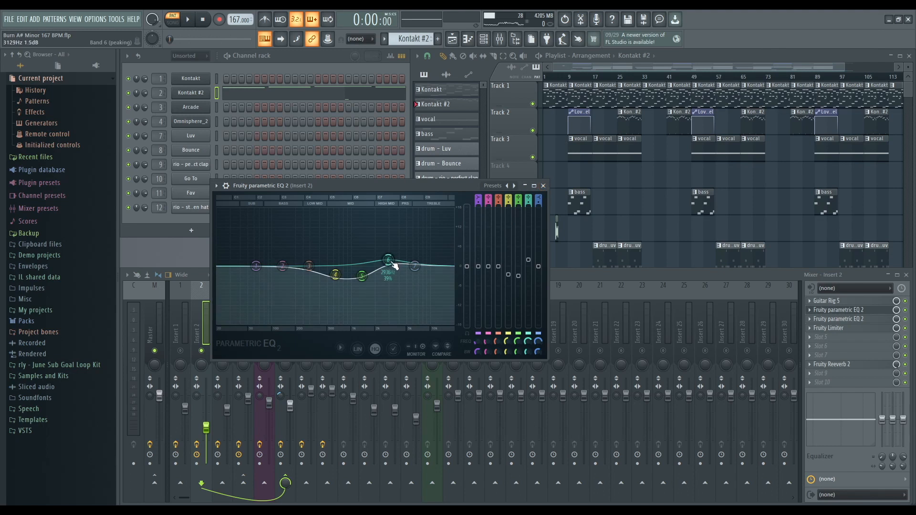
left_click(545, 186)
left_click(838, 319)
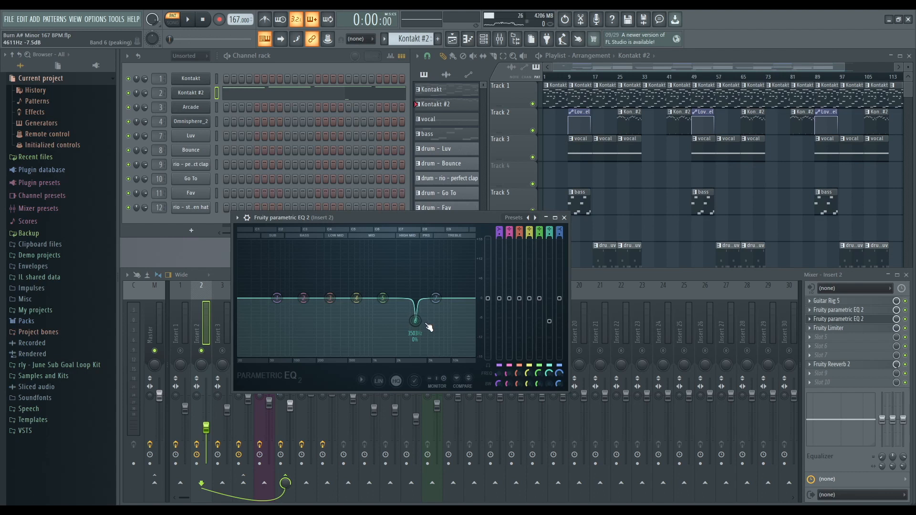
left_click(564, 218)
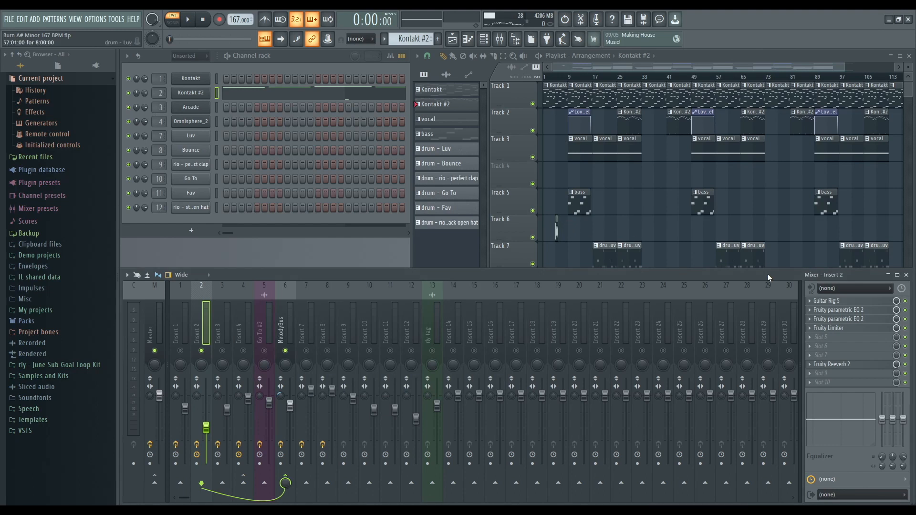
View the Fruity Limiter and Fruity Reeverb 2 settings on Insert 2 and close both plugins.
left_click(828, 328)
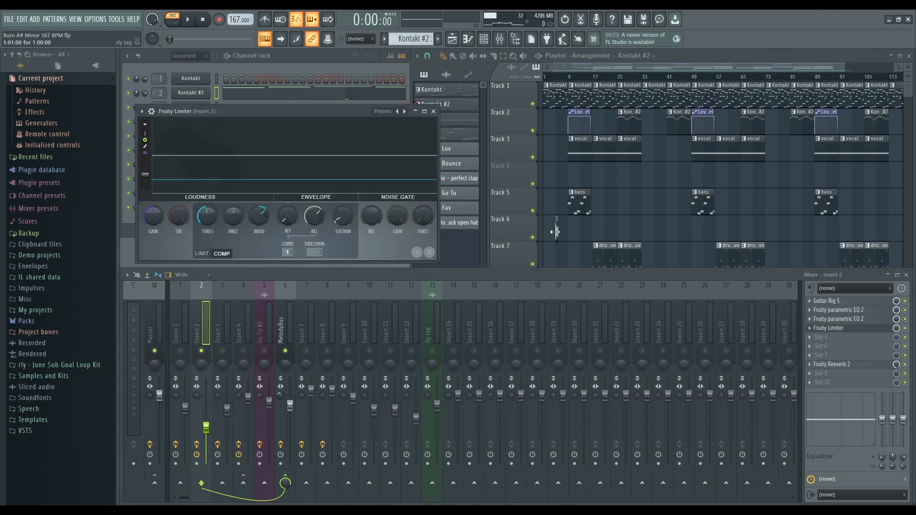
left_click(433, 112)
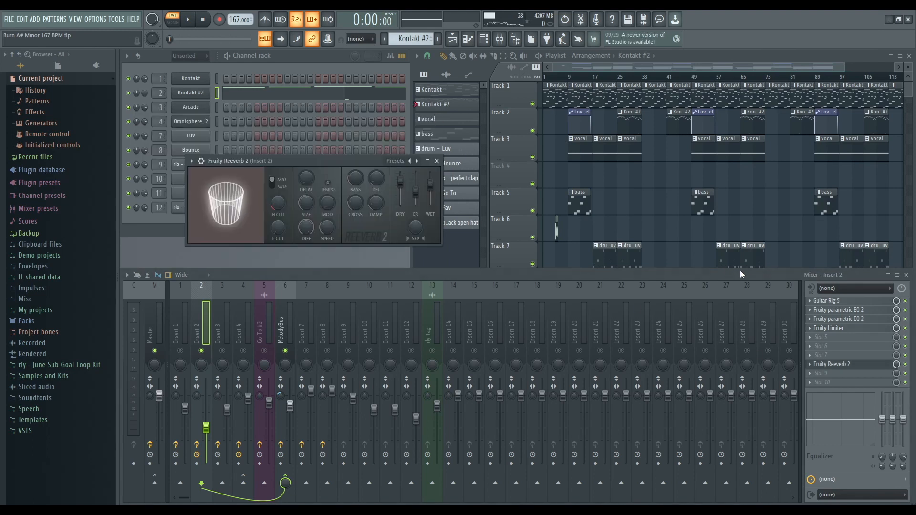
left_click(436, 161)
Raise Insert 2's volume to 100%, play the Kontakt #2 pattern for comparison and return the fader to its earlier level.
left_click_drag(206, 427, 208, 397)
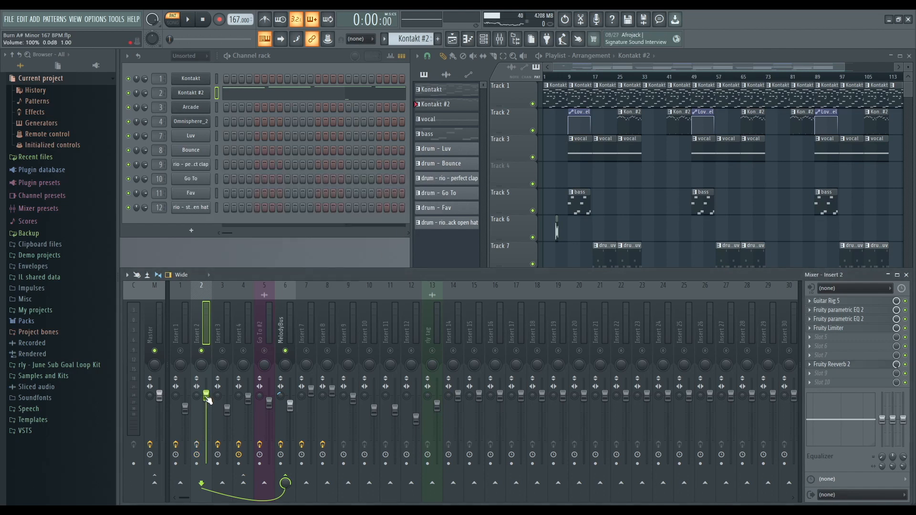
key("space")
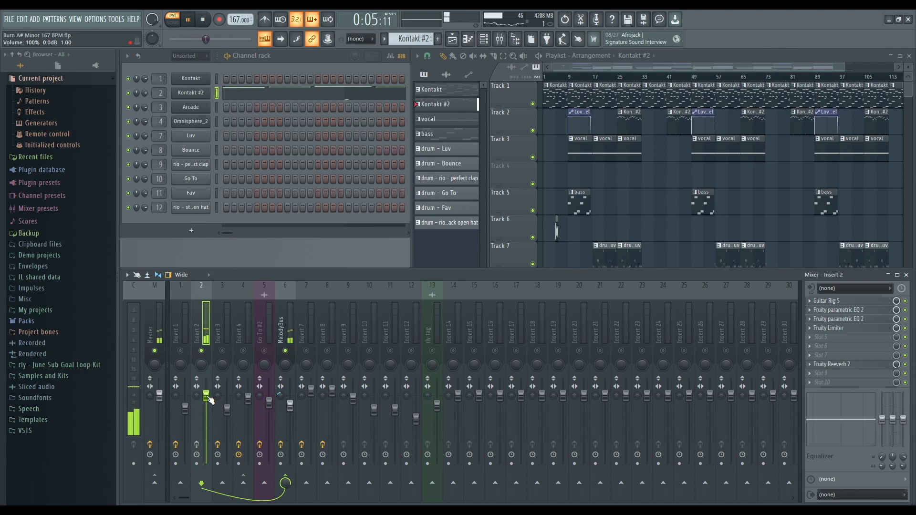
left_click_drag(209, 398, 206, 428)
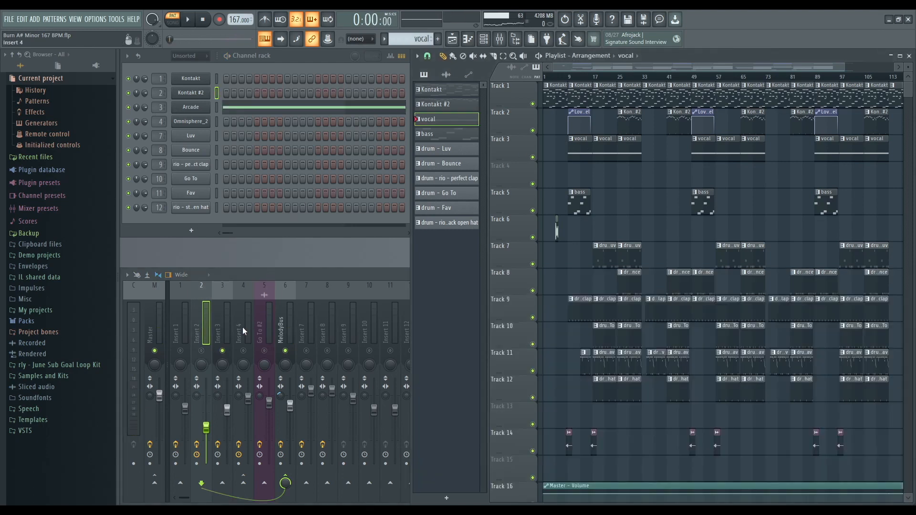
Select mixer Insert 3, inspect its Fruity Parametric EQ 2 curve, close the plugin and play the vocal pattern.
left_click(225, 330)
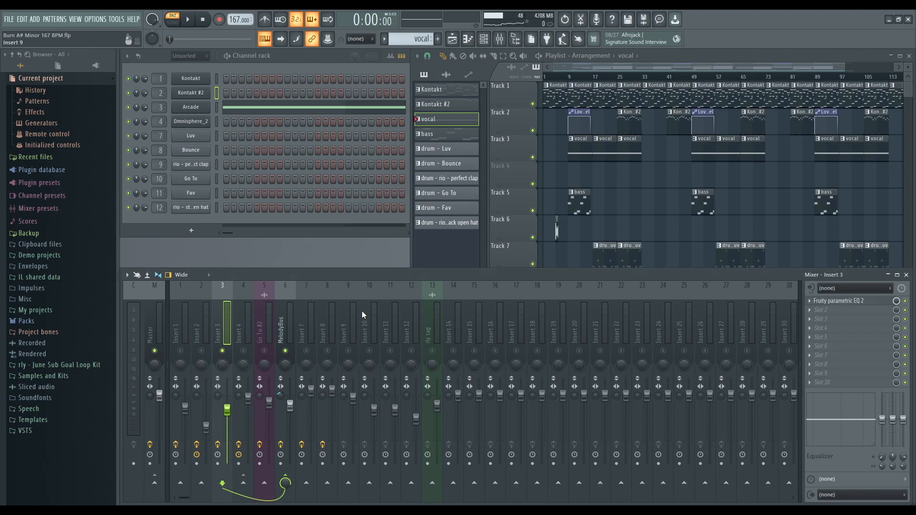
left_click(858, 301)
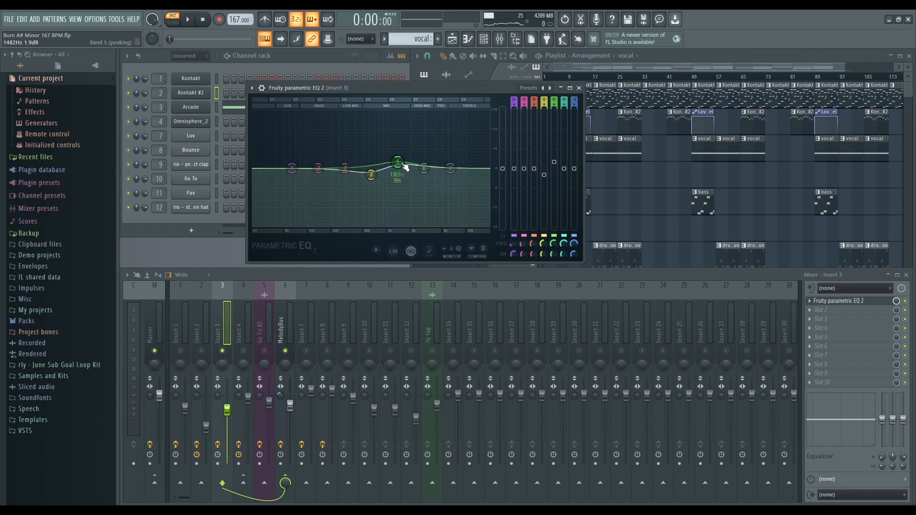
left_click(579, 88)
key("space")
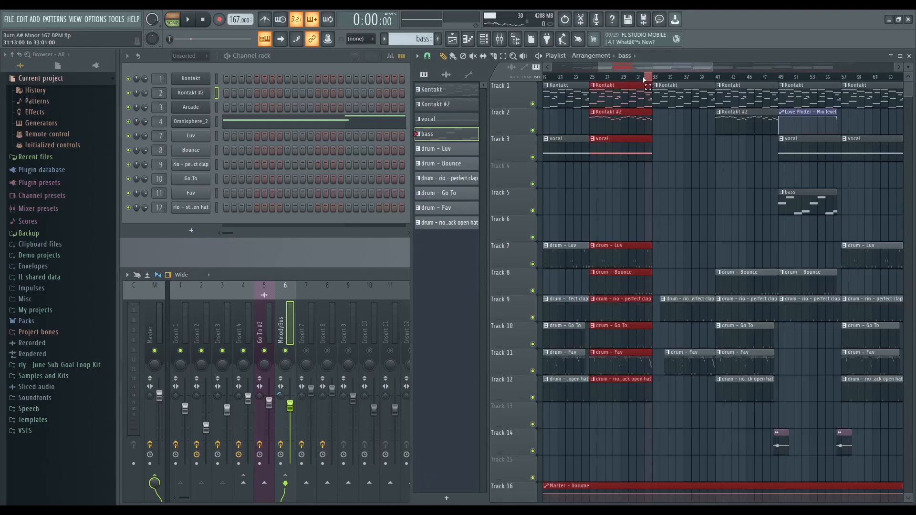
Select bars 25 to 33 in the playlist and view the MelodyBus's Fruity Parametric EQ 2 low cut.
left_click_drag(652, 91, 591, 90)
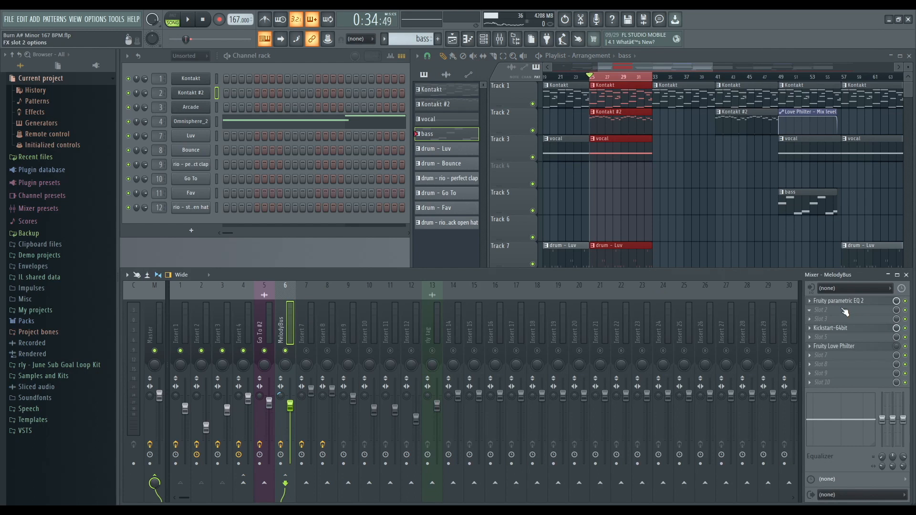
left_click(842, 301)
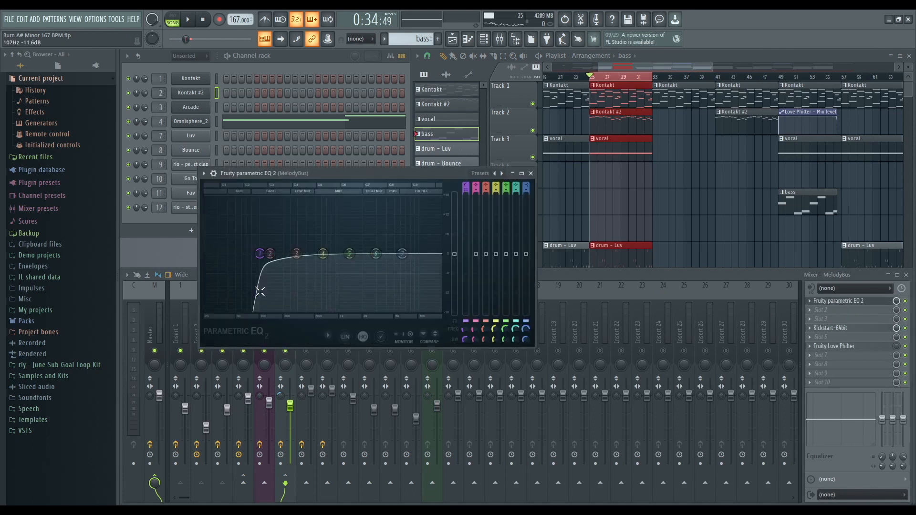
left_click(530, 173)
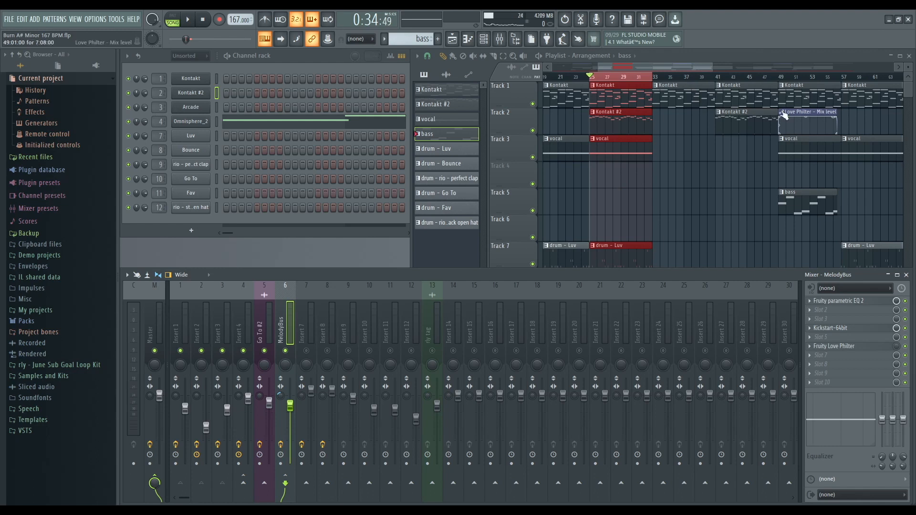
Play the selected playlist section from bar 25 and toggle the solo on Track 5, which holds the bass.
left_click_drag(632, 65, 624, 64)
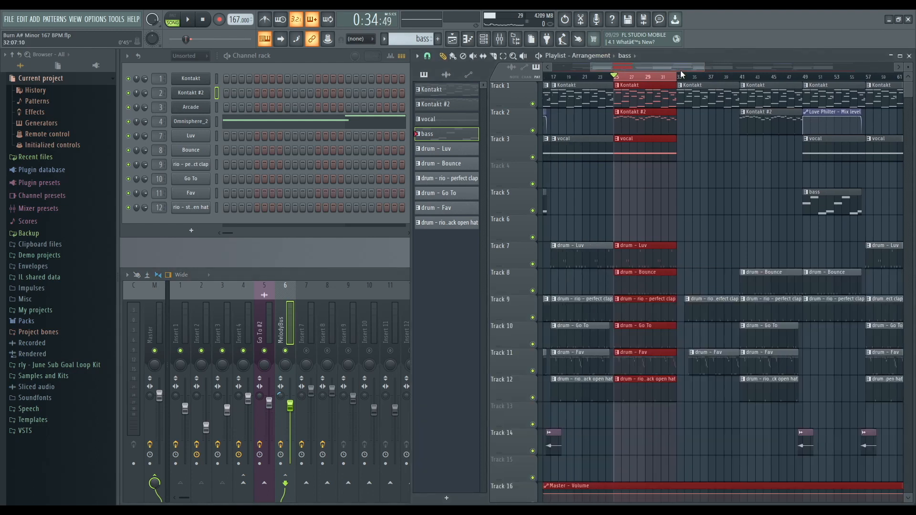
key("space")
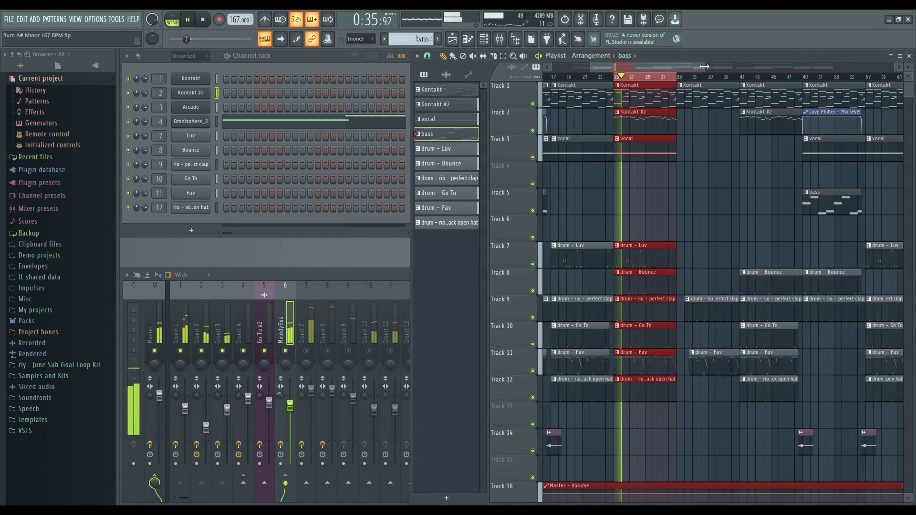
left_click(308, 273)
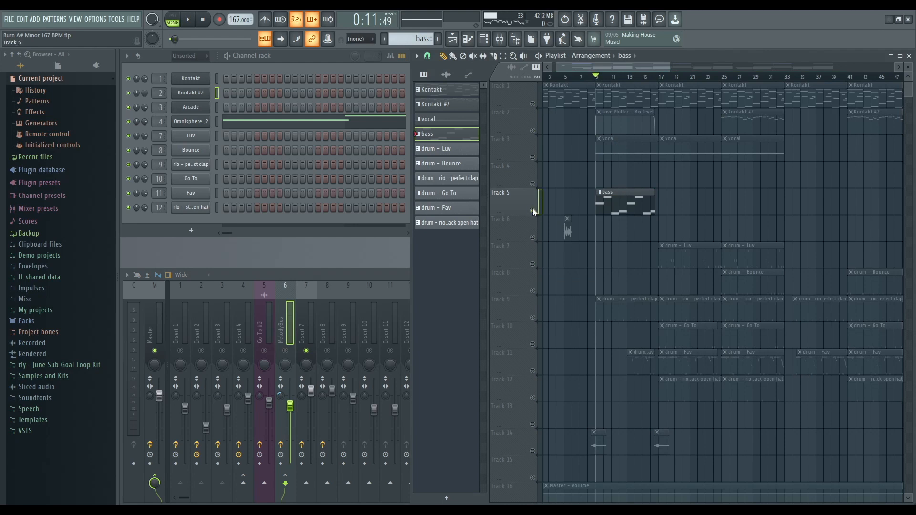
right_click(533, 211)
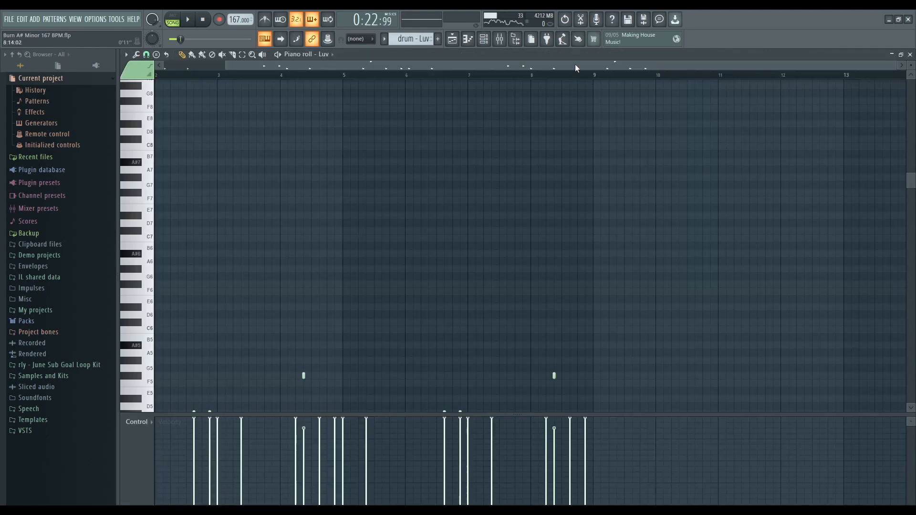
Examine the drum - Luv pattern's notes in the piano roll and the Luv channel's sampler settings.
left_click_drag(576, 67, 501, 69)
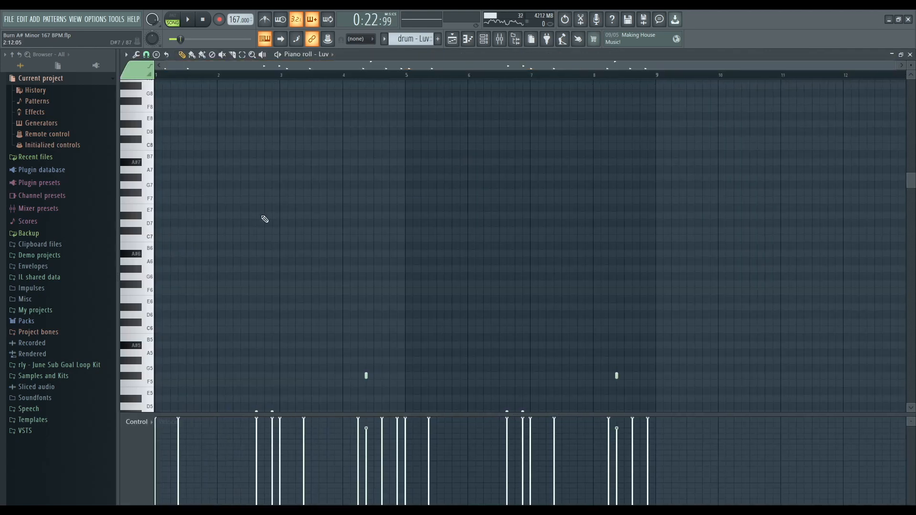
scroll(257, 217, "down", 5)
left_click(137, 323)
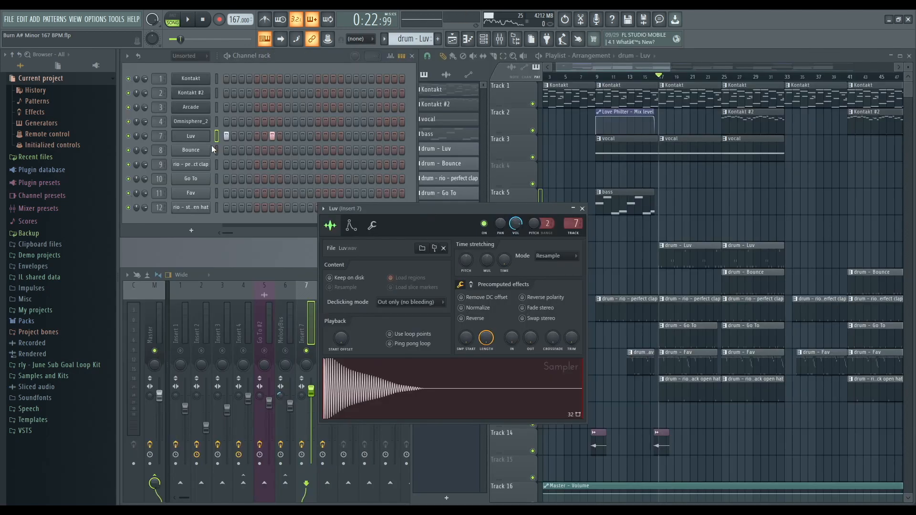
left_click(372, 225)
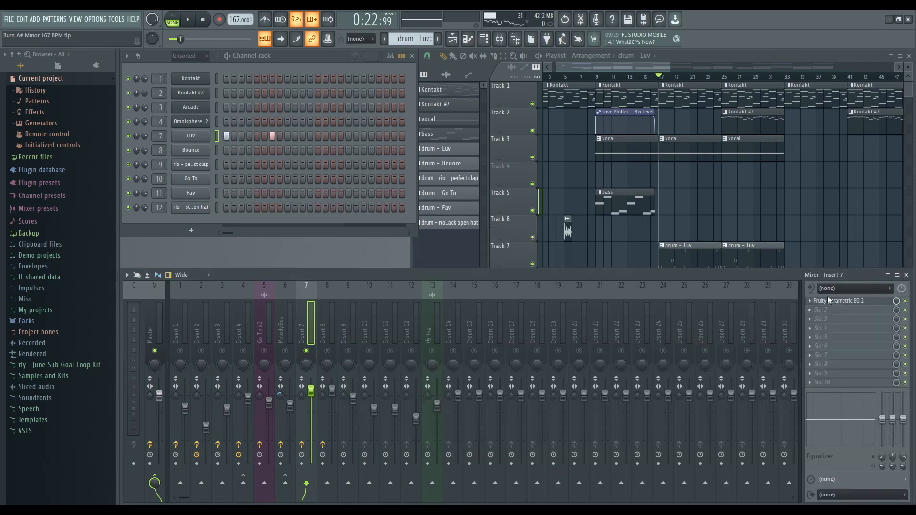
Inspect Insert 7's Fruity Parametric EQ 2 curve, close the plugin and play the playlist from bar 17.
left_click(829, 301)
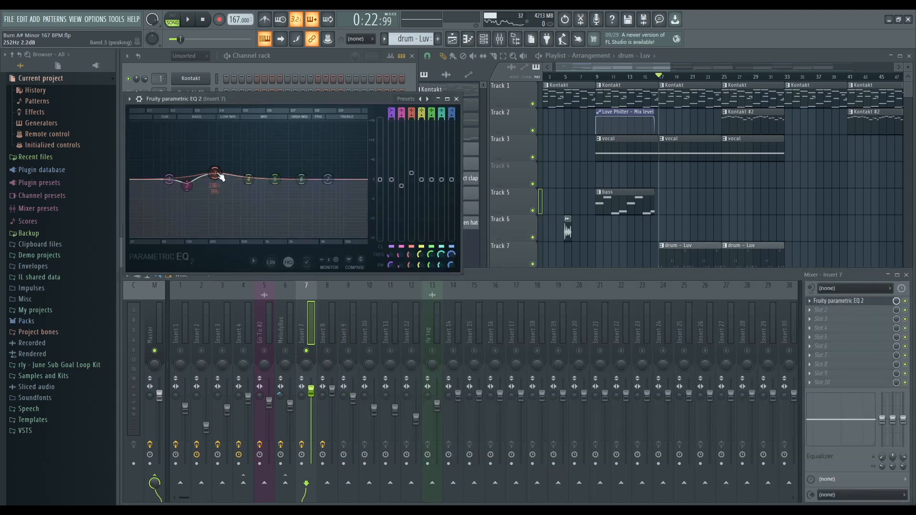
left_click(456, 99)
left_click(640, 64)
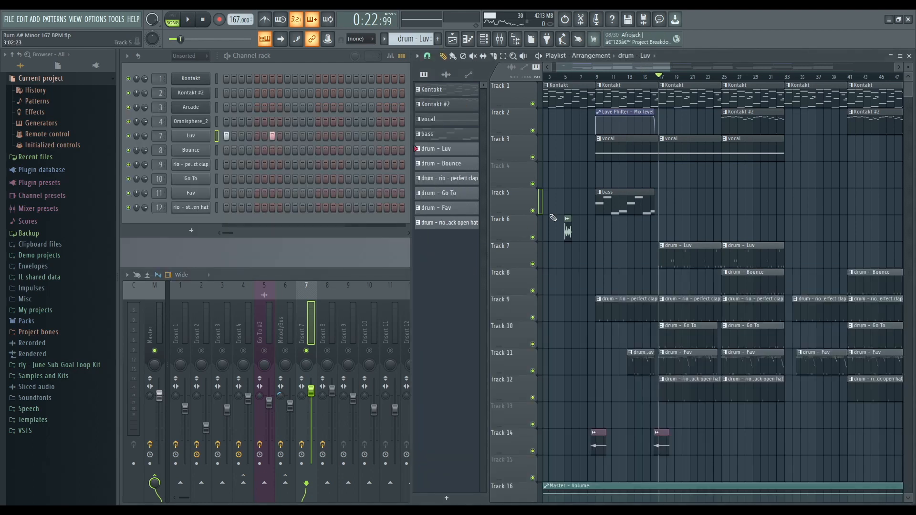
key("space")
key("space")
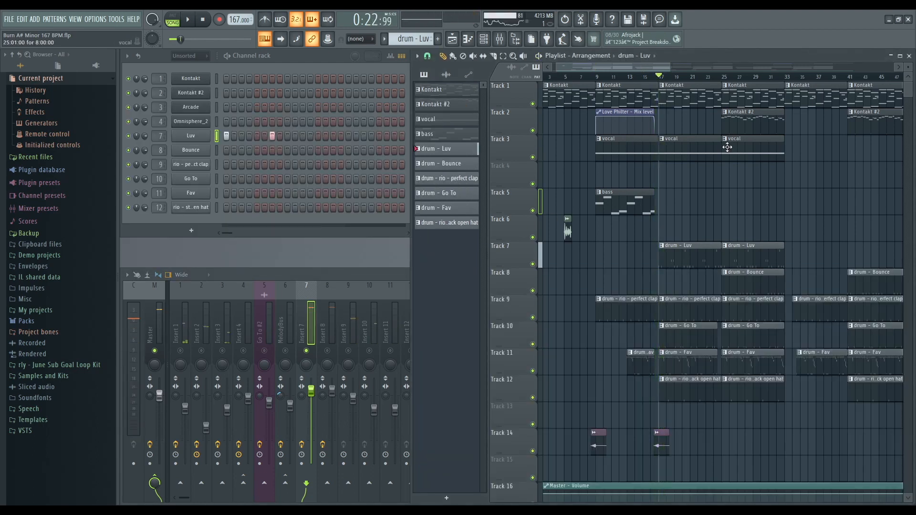
Place the playhead at bar 25, solo Insert 8, inspect its Fruity Parametric EQ 2 and play the section.
left_click(725, 79)
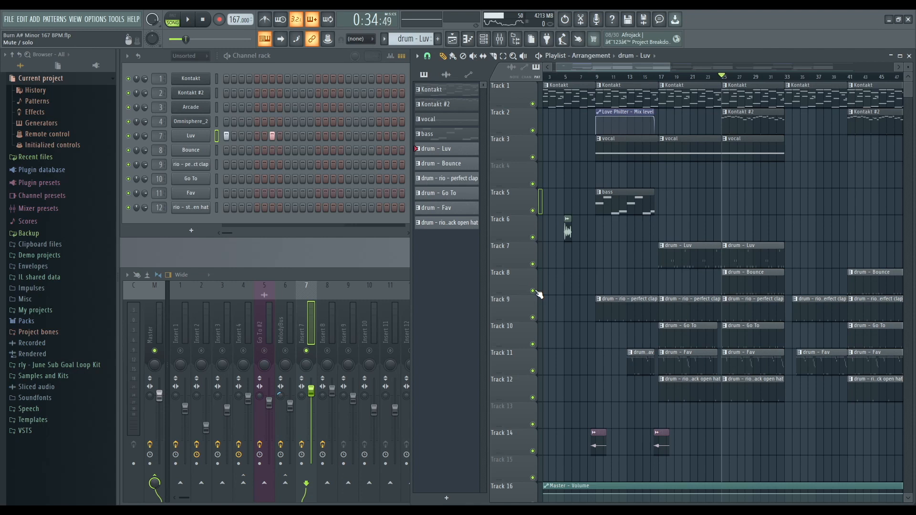
left_click(331, 350)
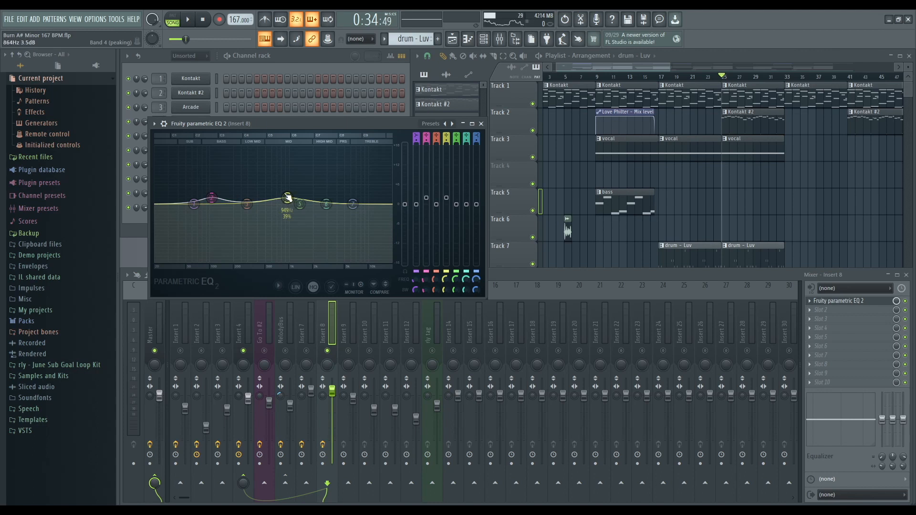
left_click(481, 123)
key("space")
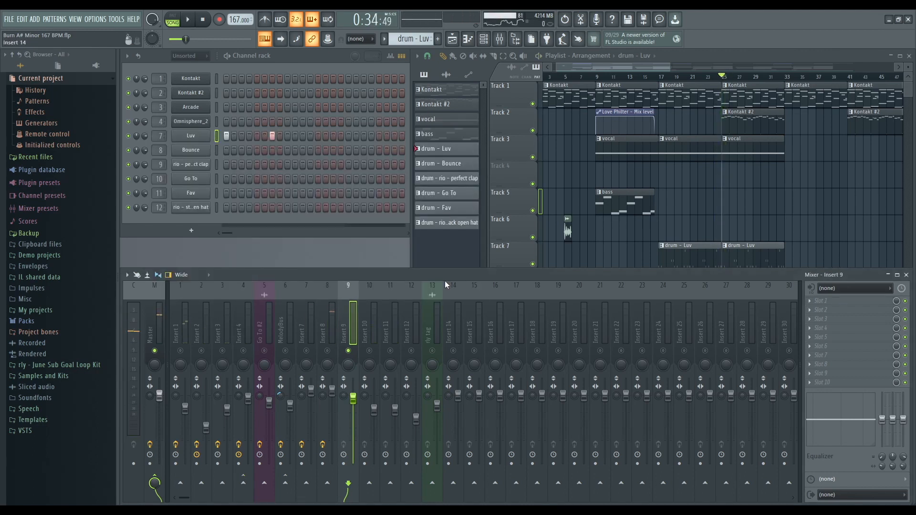
View the rio - perfect clap channel's settings, close them and play the soloed percussion inserts from bar 25.
left_click(190, 164)
left_click(413, 125)
left_click_drag(660, 69, 663, 69)
key("space")
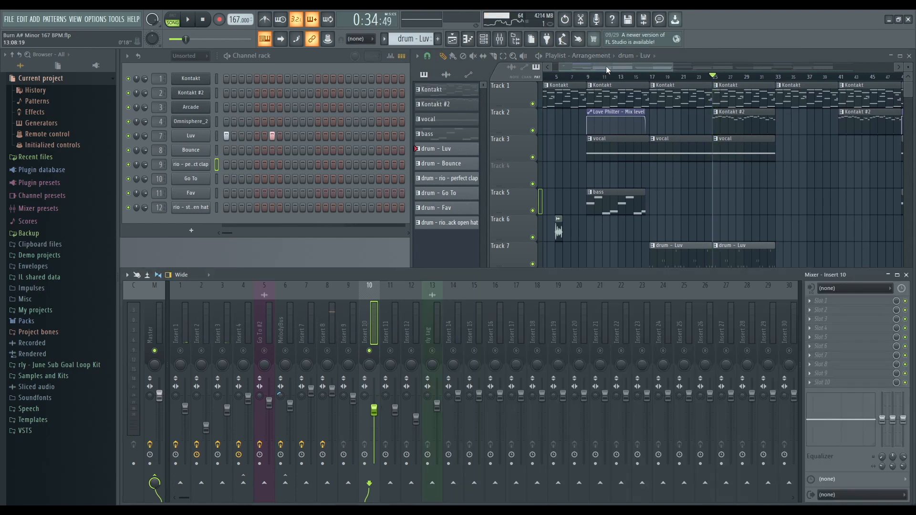
left_click_drag(606, 65, 608, 66)
key("space")
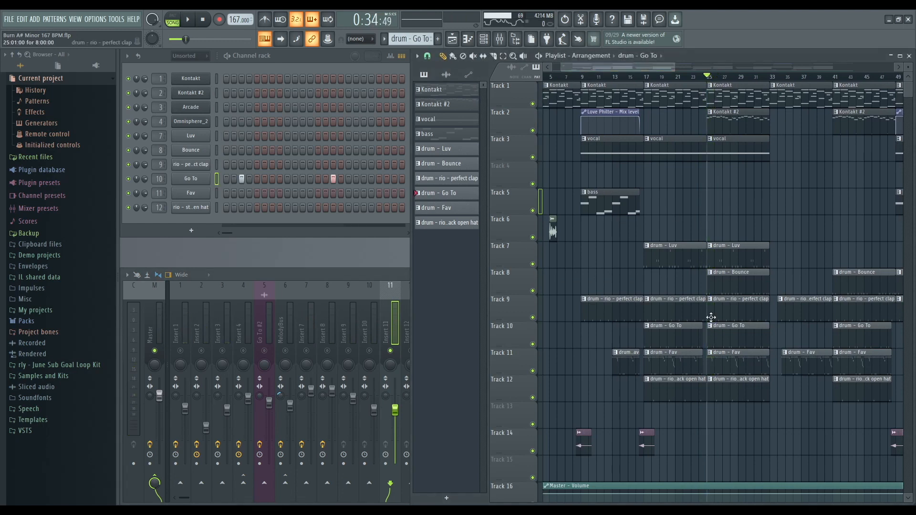
Open the drum - Fav pattern in the piano roll and highlight its A#3 notes and the descending roll before bar 5.
double_click(726, 365)
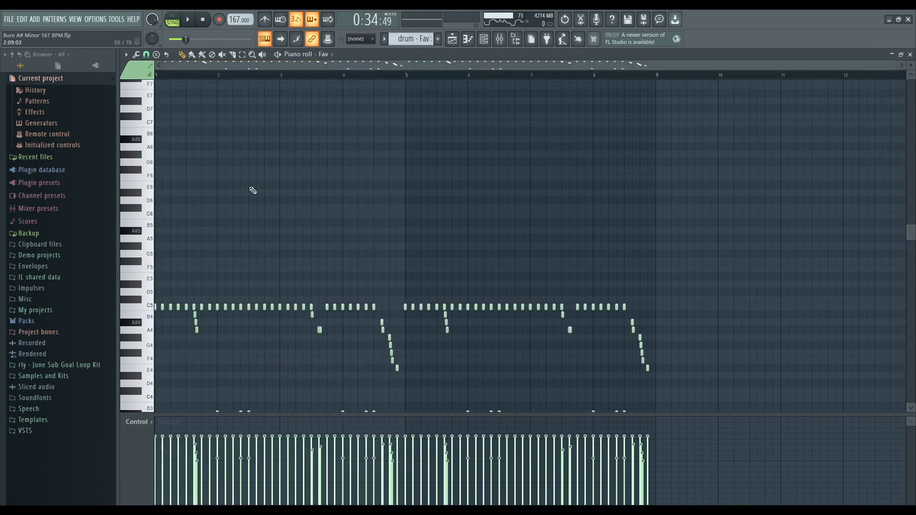
scroll(252, 191, "down", 3)
left_click_drag(202, 313, 655, 351)
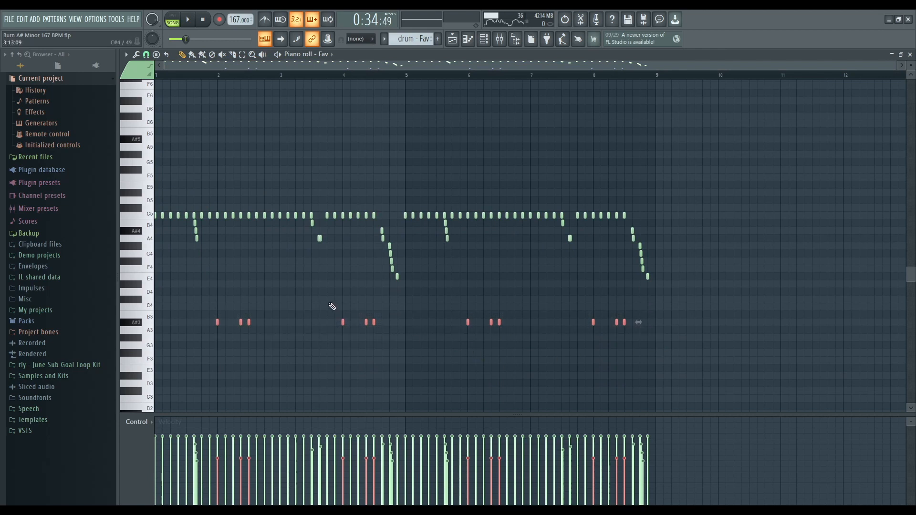
left_click_drag(225, 257, 162, 229)
left_click(354, 276, "ctrl")
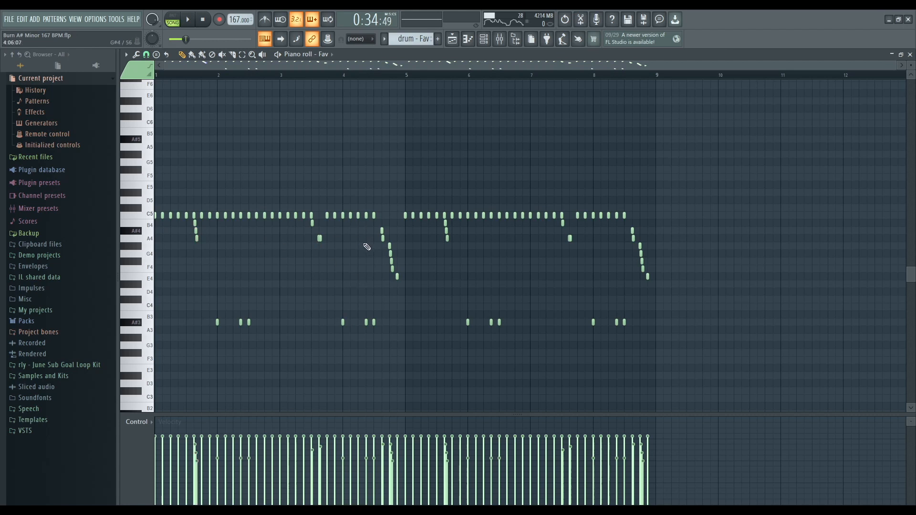
left_click_drag(371, 228, 416, 293)
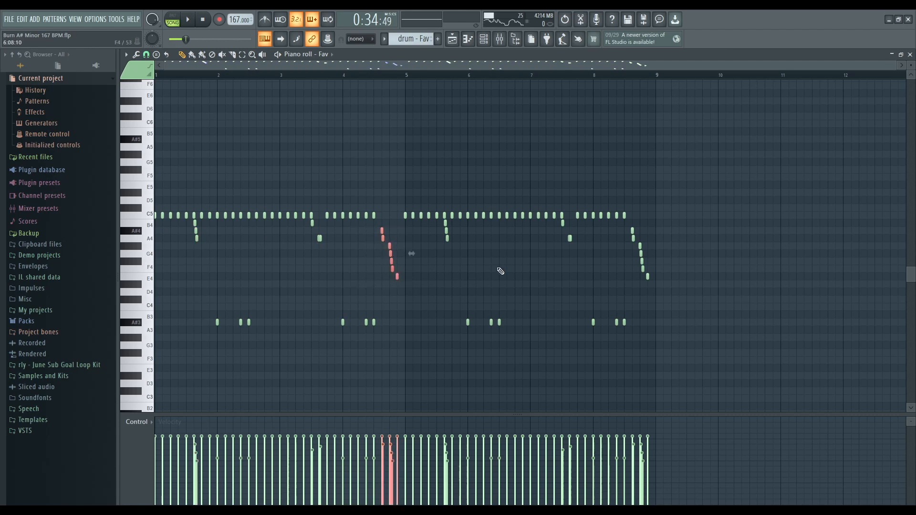
left_click(419, 239, "ctrl")
Play the drum - Fav pattern on its own in pattern mode and close the piano roll.
left_click(173, 20)
key("space")
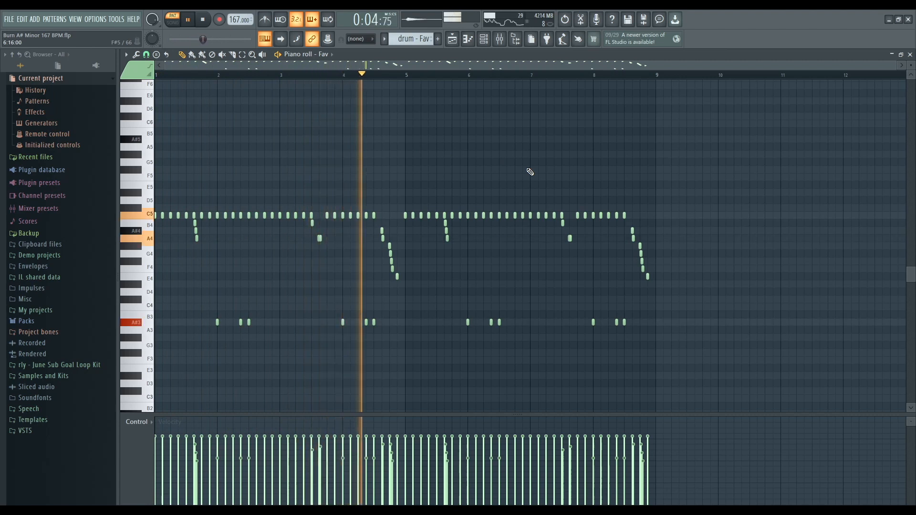
key("space")
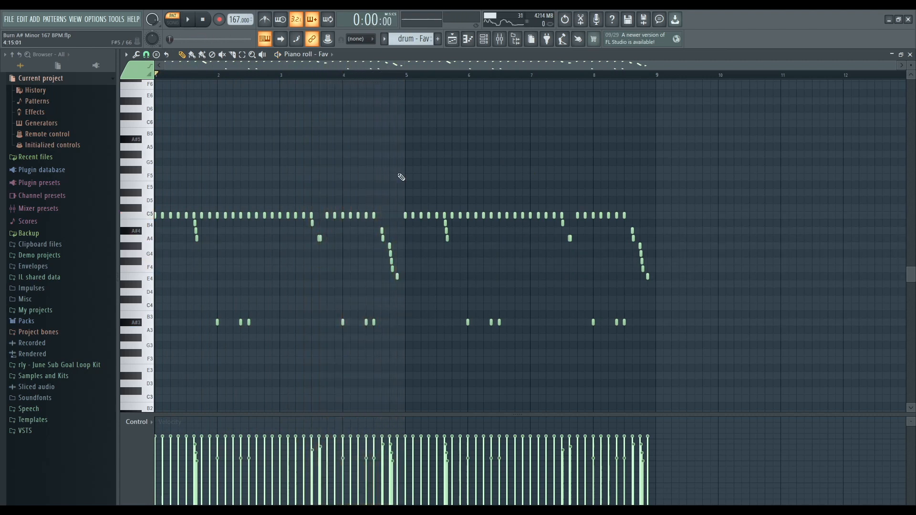
left_click(910, 55)
Open the rio - stack open hat pattern in the piano roll, play it and close the editor.
double_click(716, 381)
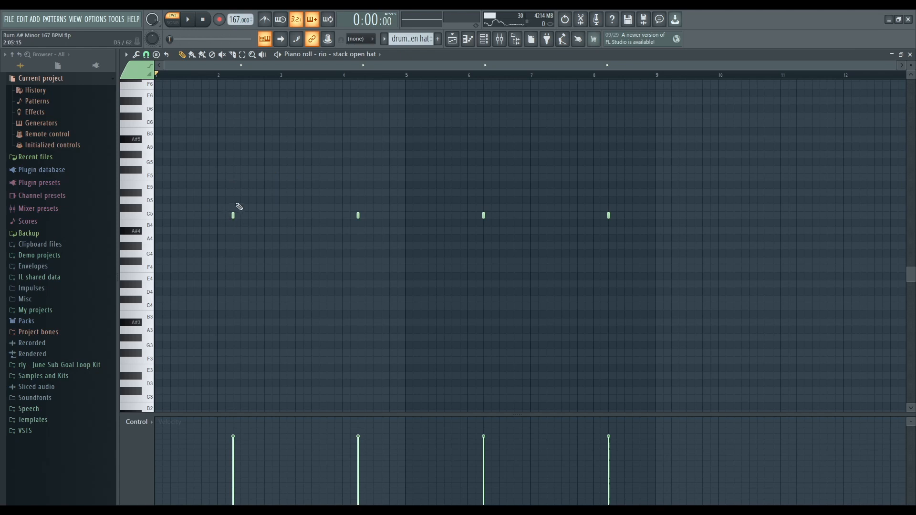
key("space")
key("space")
left_click(910, 54)
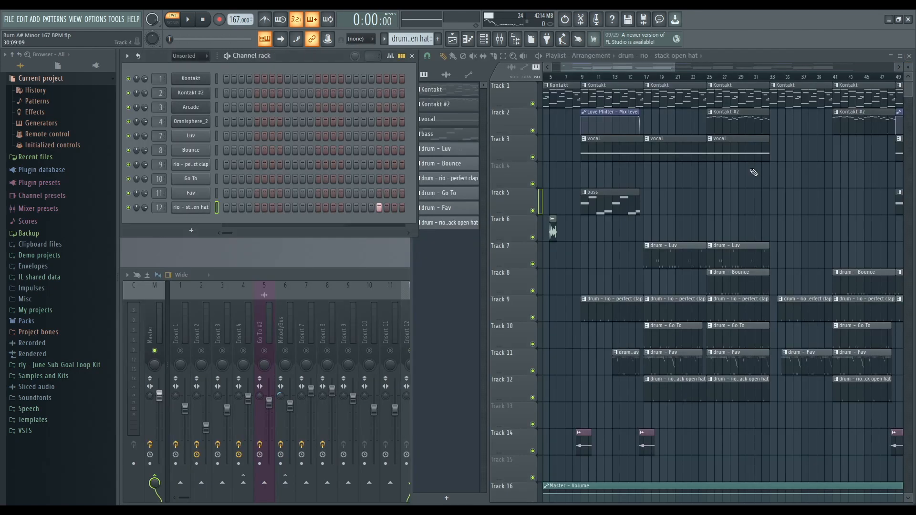
Open the drum - Luv pattern in the piano roll, review its notes from bar 1 and close the editor.
left_click(721, 253)
double_click(721, 253)
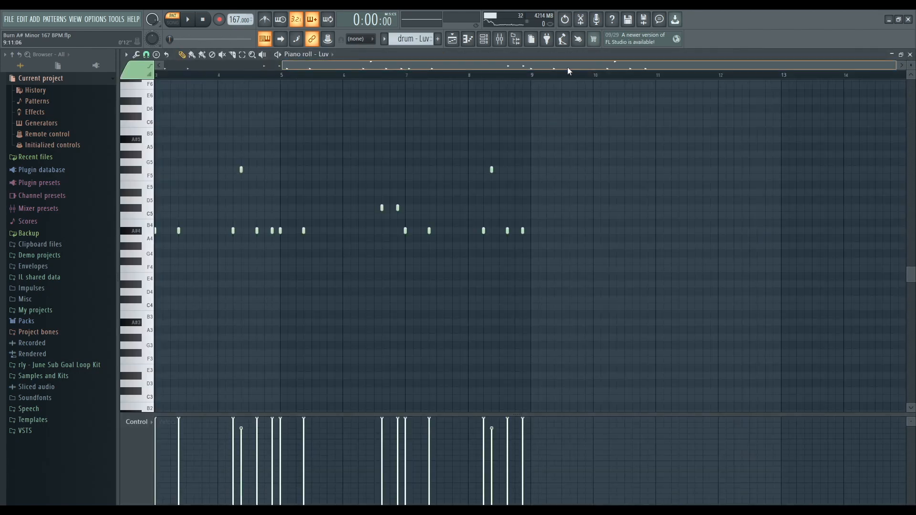
left_click_drag(583, 67, 462, 67)
left_click_drag(230, 203, 231, 213)
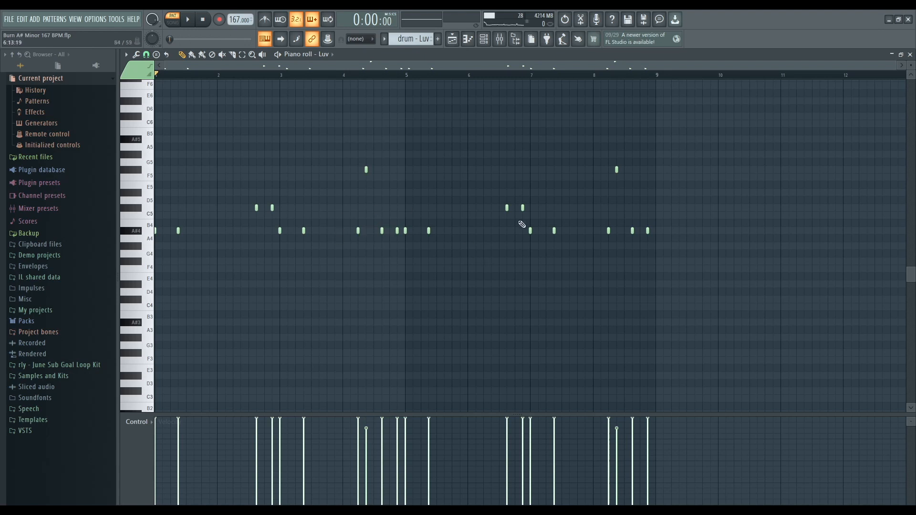
left_click(910, 55)
Solo the drum tracks, Tracks 7 to 12, and play them together from bar 25.
right_click(533, 264)
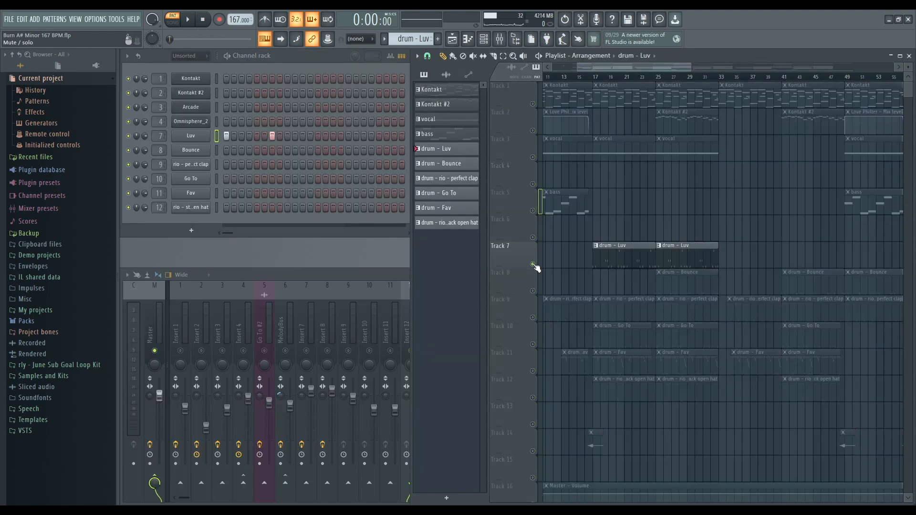
right_click(532, 291)
right_click(533, 317)
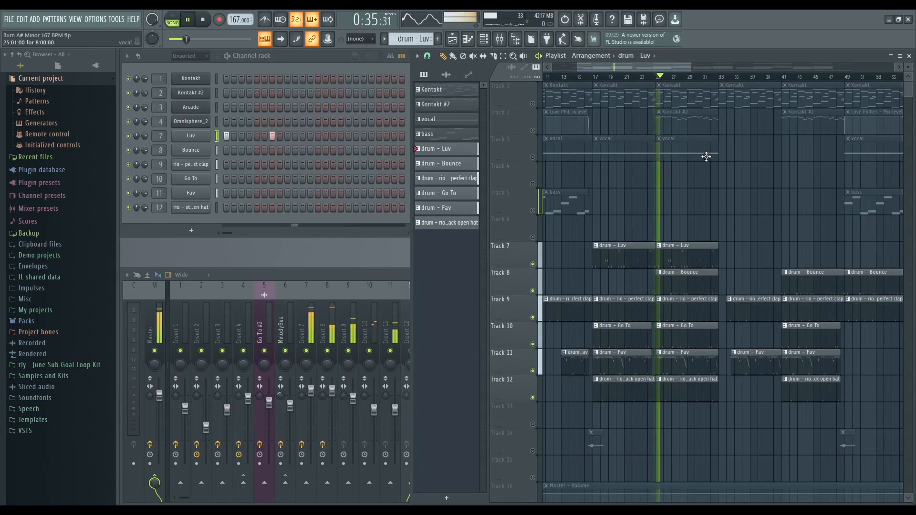
left_click_drag(690, 68, 701, 69)
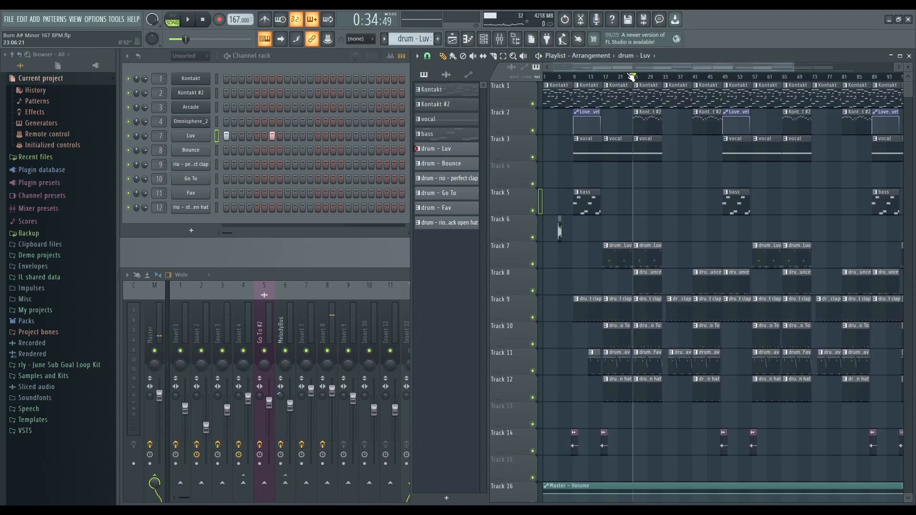
Place the playhead at bar 9 and examine the Love Philter - Mix level automation clip on Track 2.
left_click_drag(564, 77, 544, 77)
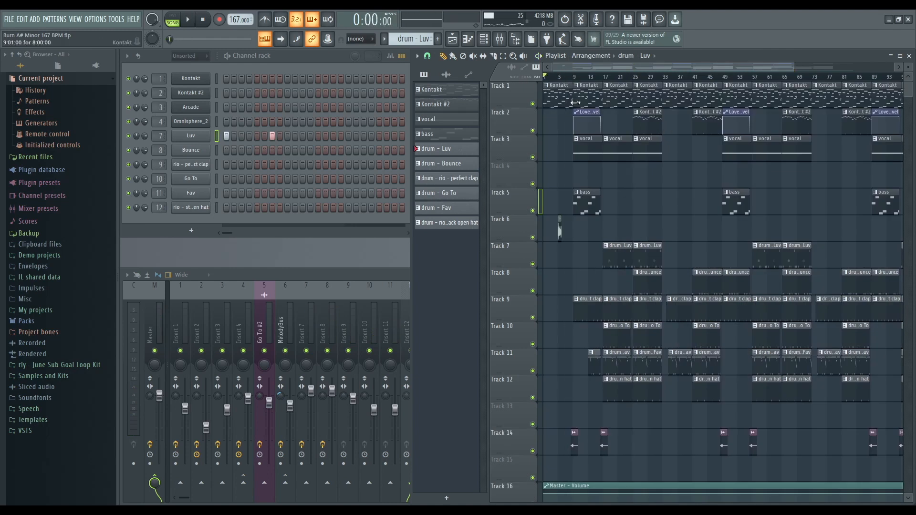
left_click(574, 77)
scroll(578, 119, "up", 3, "ctrl")
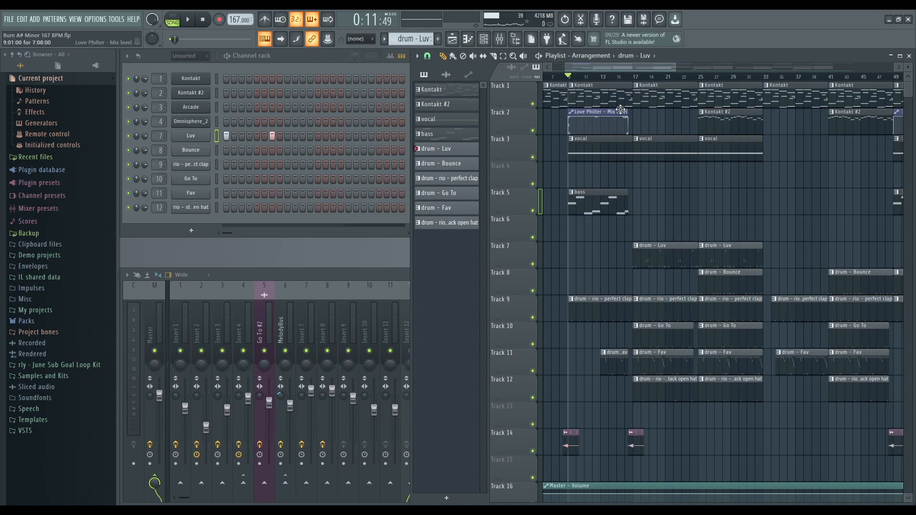
scroll(626, 125, "up", 2, "ctrl")
scroll(622, 70, "left", 2)
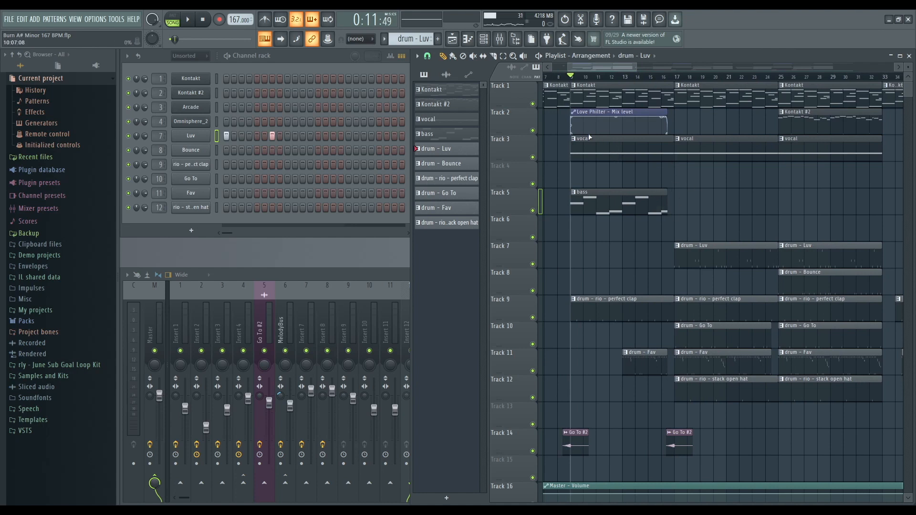
Play the arrangement from bar 9 and replay the lead-in from bar 8.
key("space")
key("space")
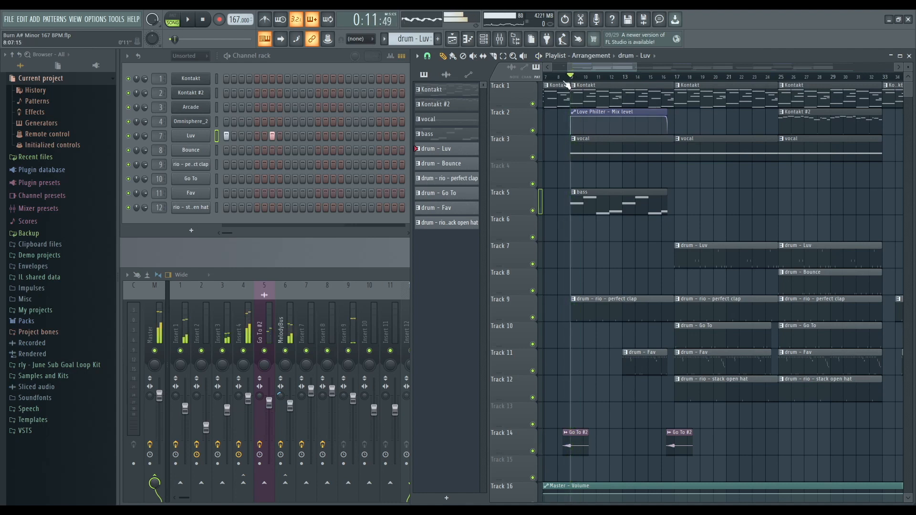
left_click(558, 79)
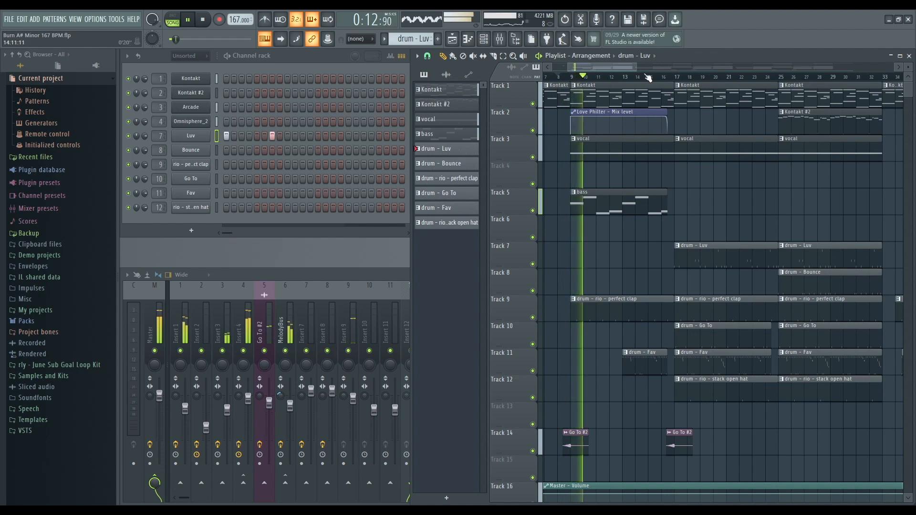
key("space")
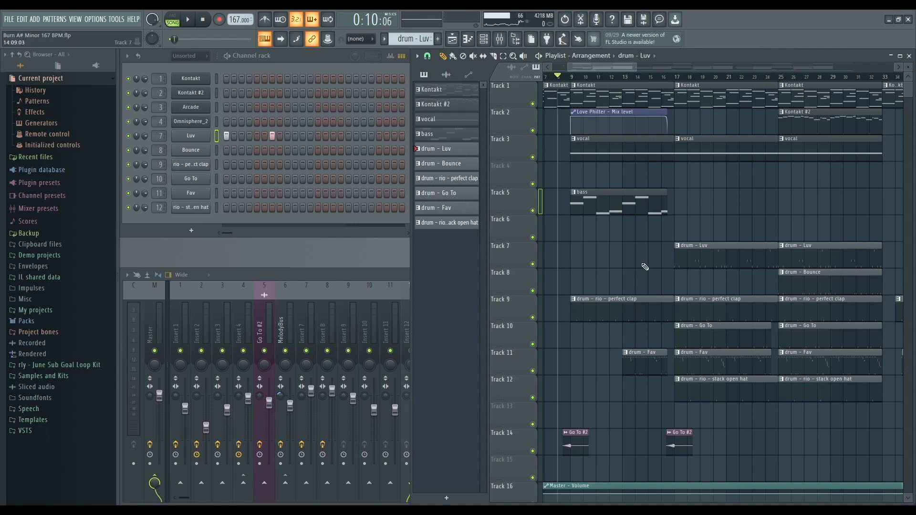
Play the arrangement from bar 13 through the transition into the full drums at bar 17.
left_click(626, 80)
key("space")
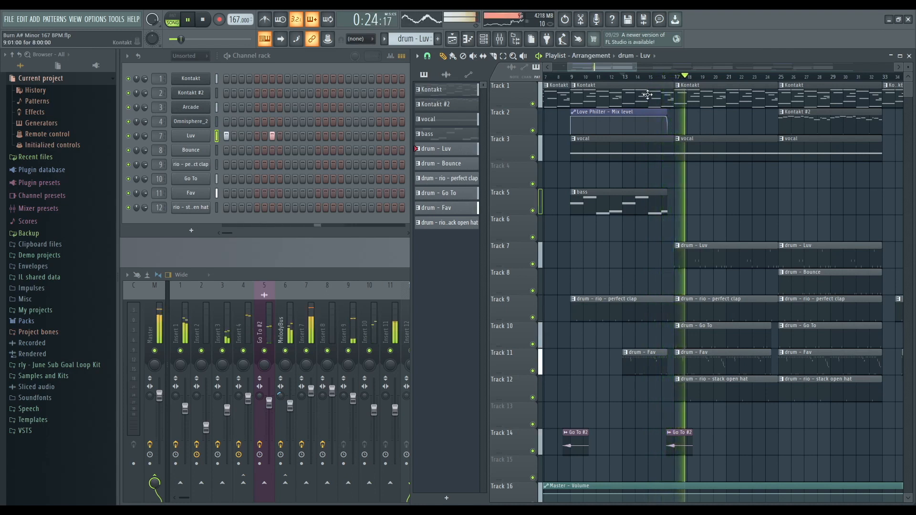
left_click_drag(625, 67, 634, 68)
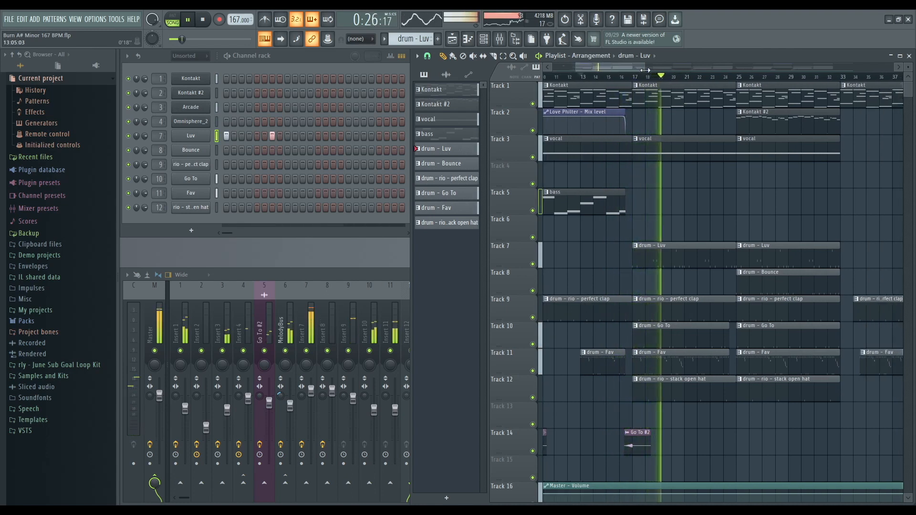
key("space")
Select the clips on Tracks 1 to 12 between bars 17 and 33 and place the playhead at bar 17.
left_click_drag(645, 70, 725, 68)
left_click_drag(613, 82, 681, 401)
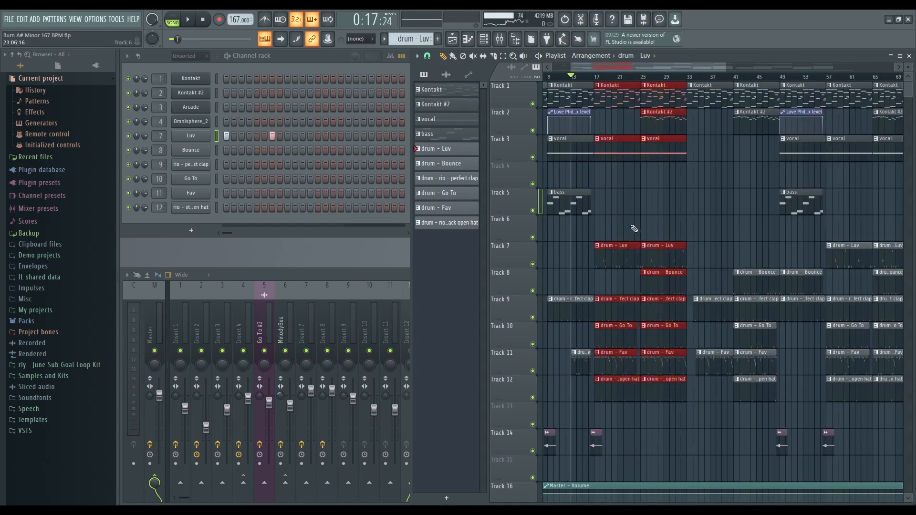
left_click(597, 77)
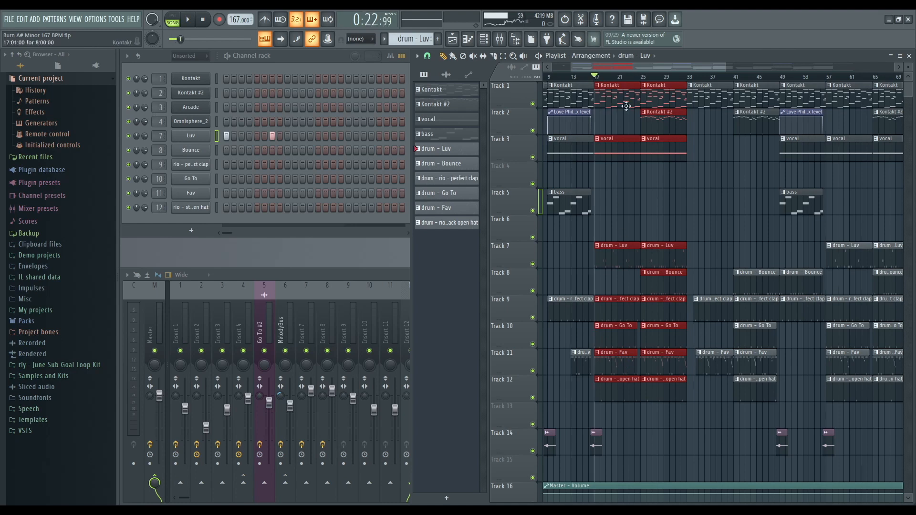
scroll(604, 310, "up", 2)
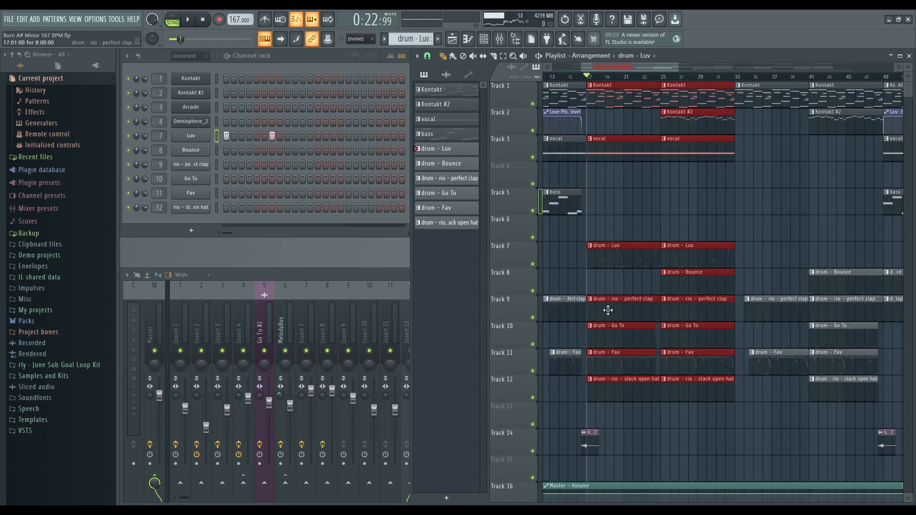
Select the drum clips on Tracks 7 to 12 between bars 25 and 33, and place the playhead at bar 33.
left_click_drag(696, 216, 705, 400)
left_click_drag(672, 67, 687, 69)
left_click(681, 77)
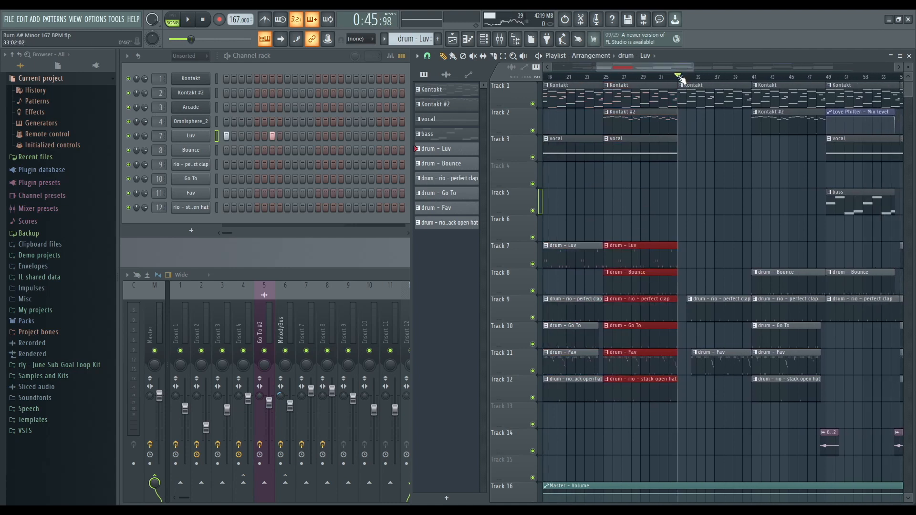
left_click(703, 182)
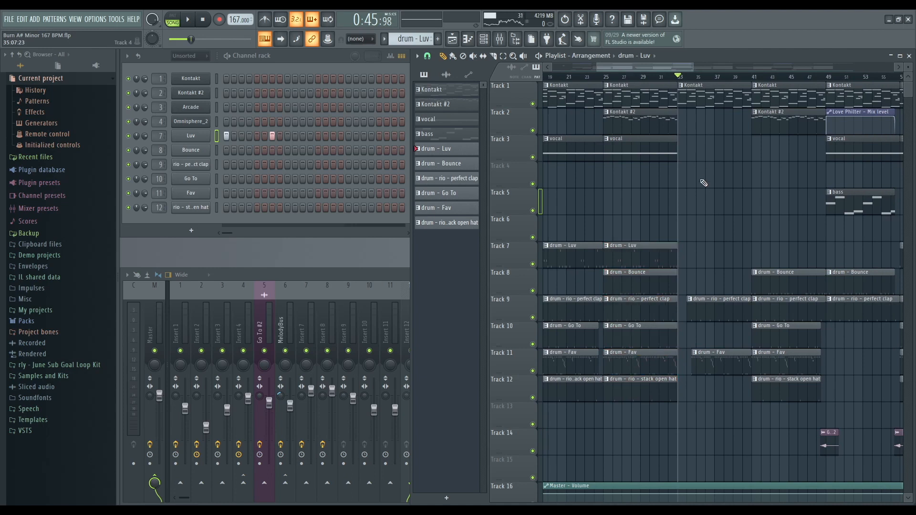
Play the stripped-down section of the arrangement from bar 33.
left_click_drag(692, 70, 721, 69)
scroll(724, 278, "up", 3)
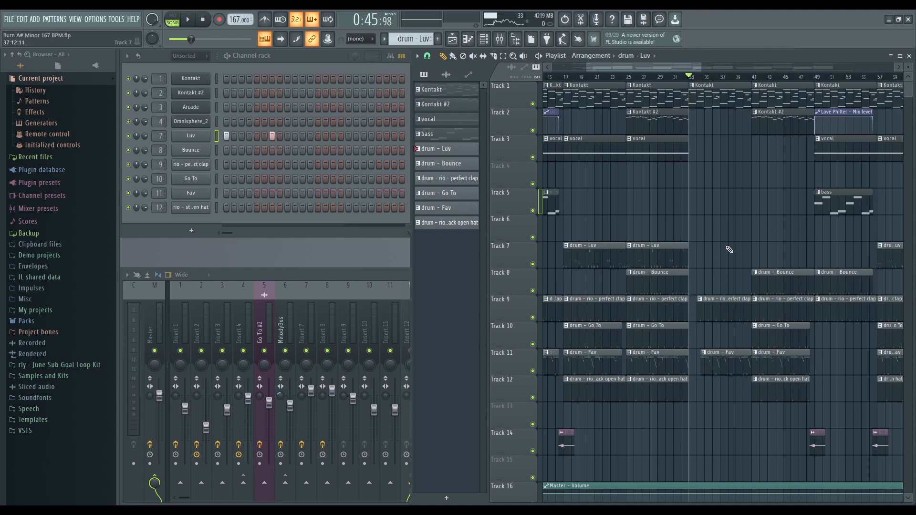
key("space")
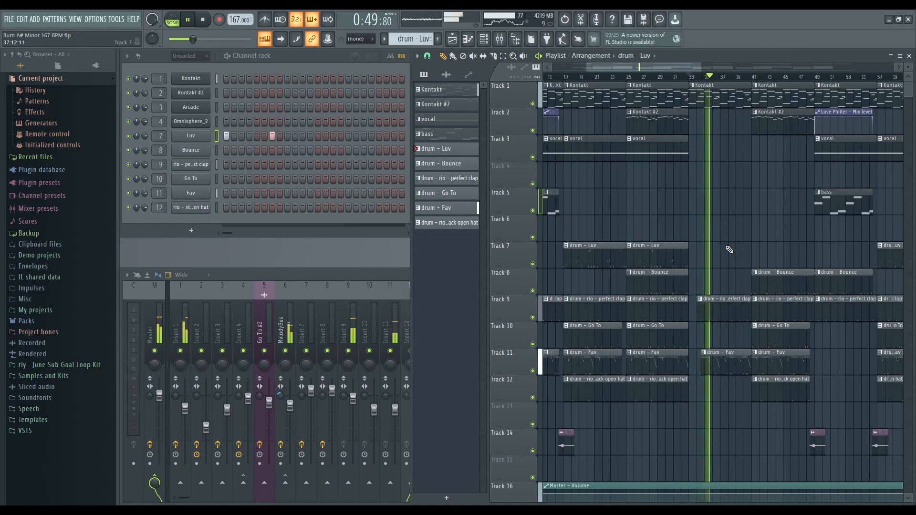
key("space")
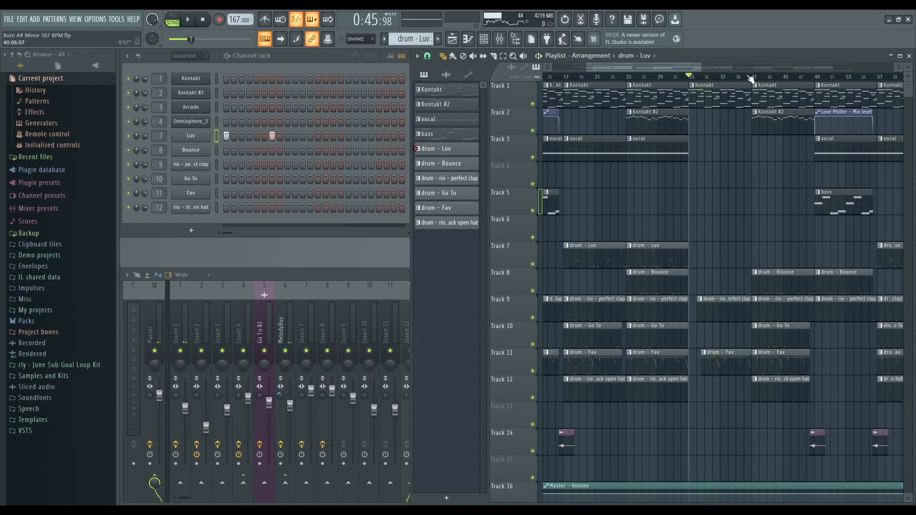
Place the playhead at bar 41 and play the arrangement from there.
left_click_drag(686, 67, 703, 68)
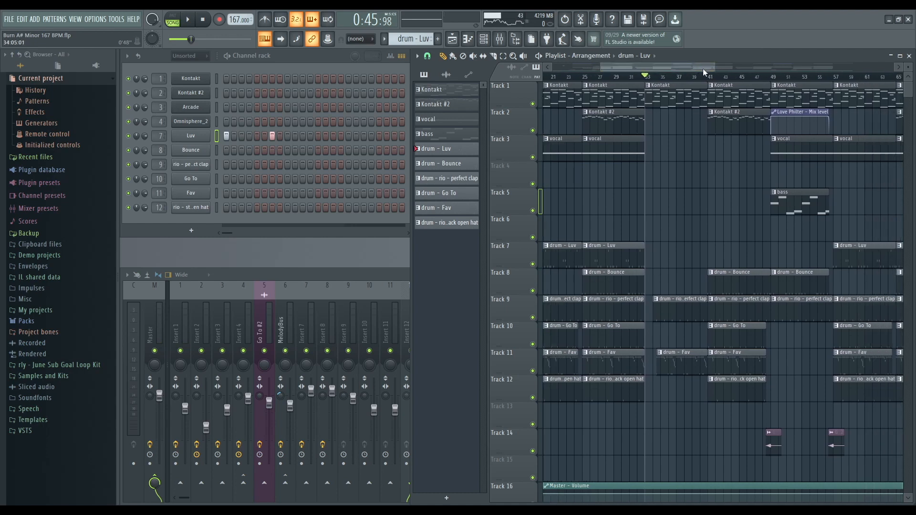
left_click(709, 76)
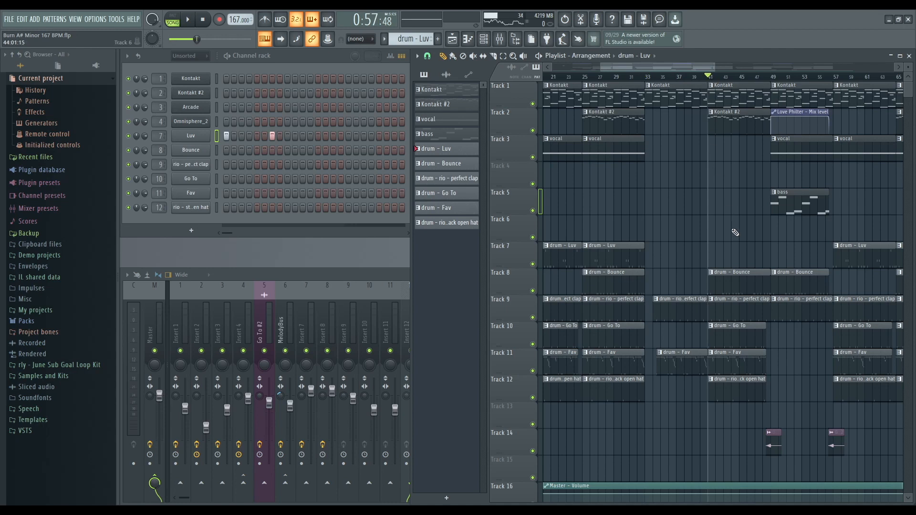
left_click_drag(679, 70, 687, 69)
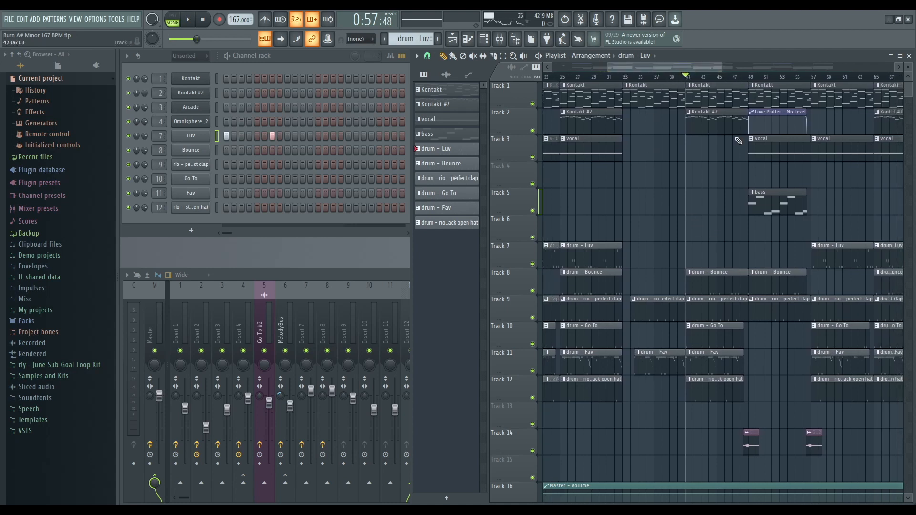
key("space")
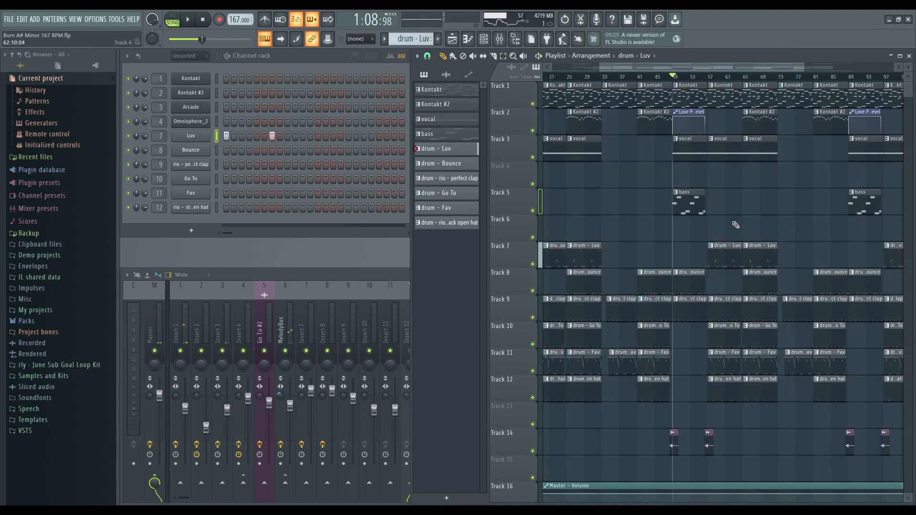
Select the drum clips on Tracks 7 to 12 between bars 57 and 73, and place the playhead at bar 113 near the arrangement's end.
left_click_drag(722, 215, 762, 386)
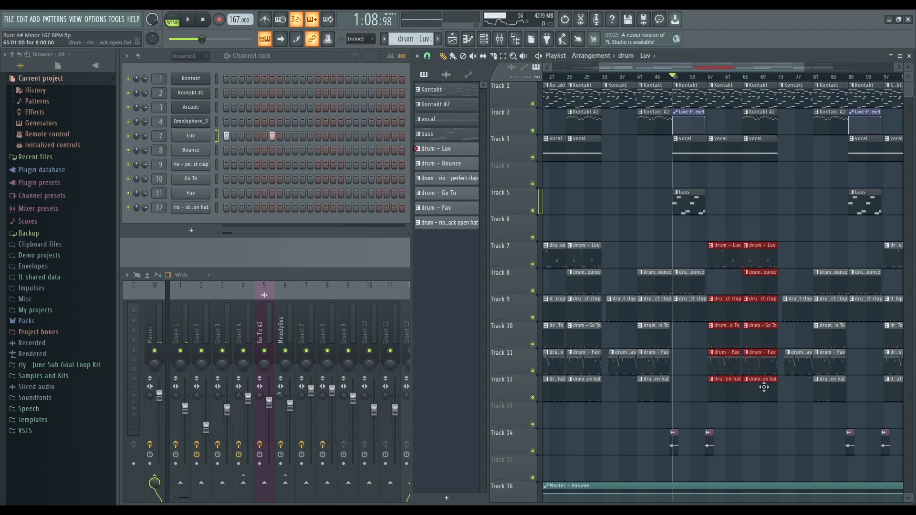
left_click_drag(775, 69, 844, 75)
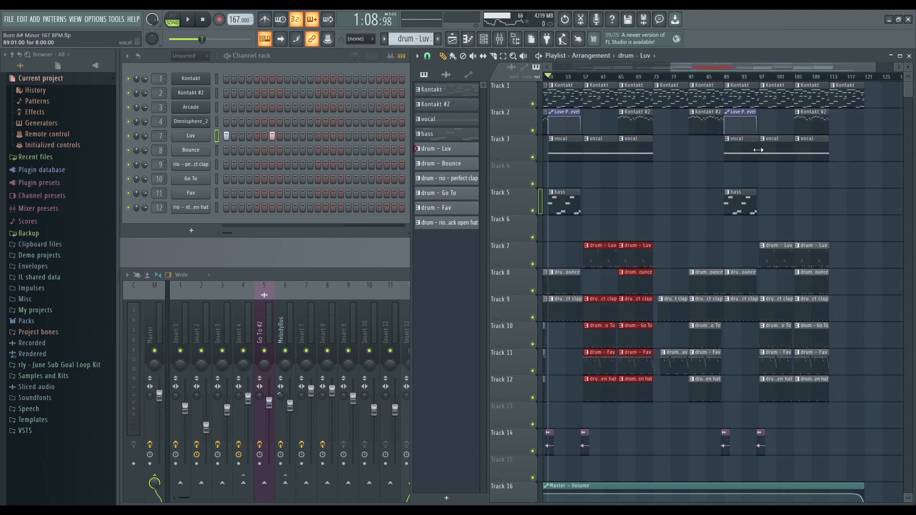
left_click(858, 221, "ctrl")
left_click(833, 77)
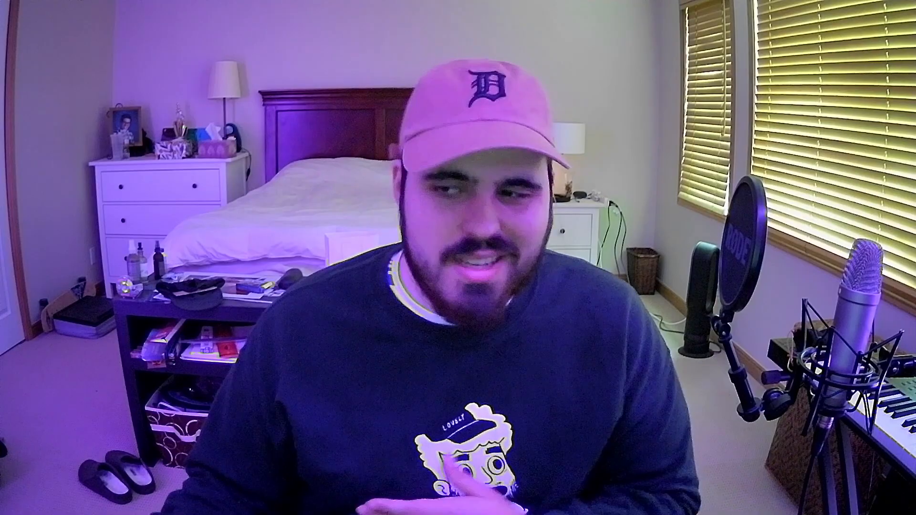